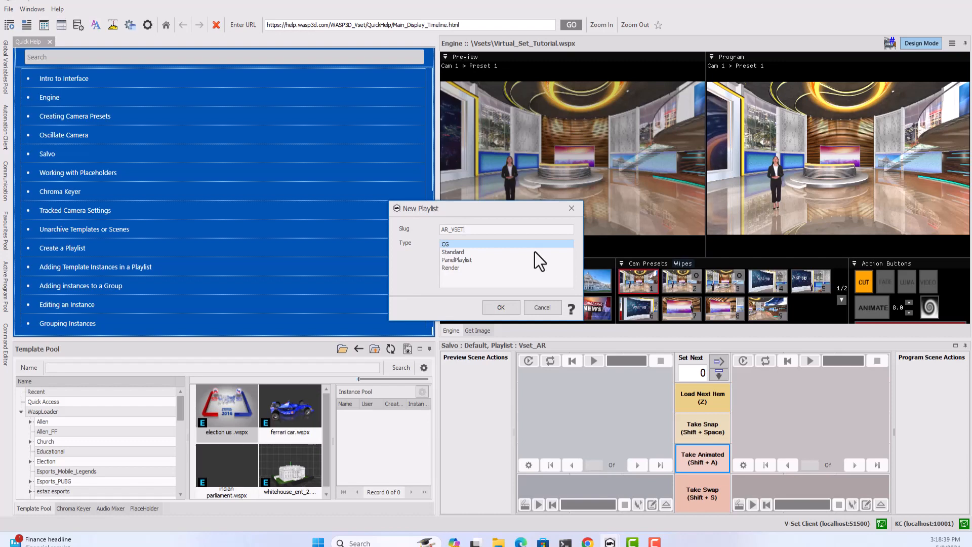
- Create a CG playlist with the slug AR_VSET and open the AR_Tutorial template folder inside Vset_AR
{"action": "left_click", "coordinate": [501, 307]}
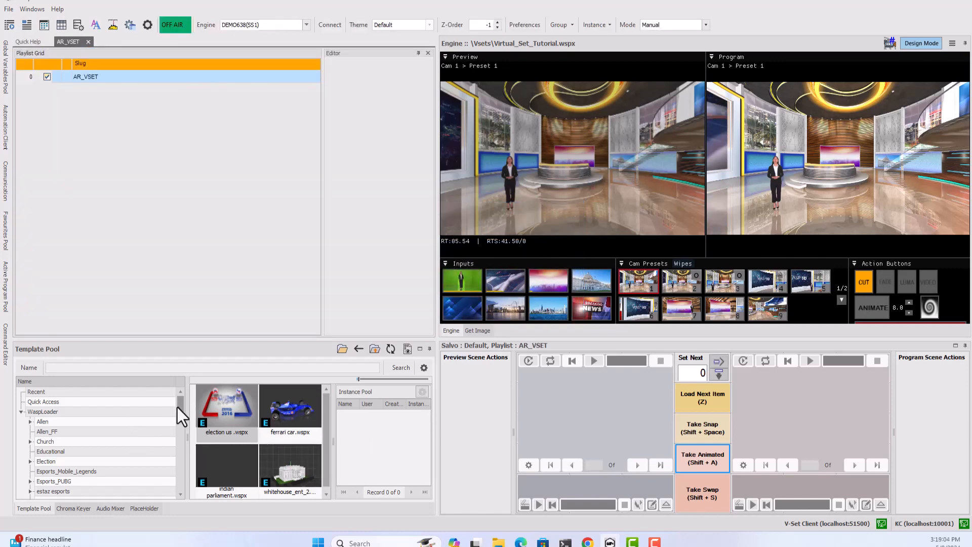
{"action": "left_click_drag", "start_coordinate": [179, 408], "coordinate": [175, 482]}
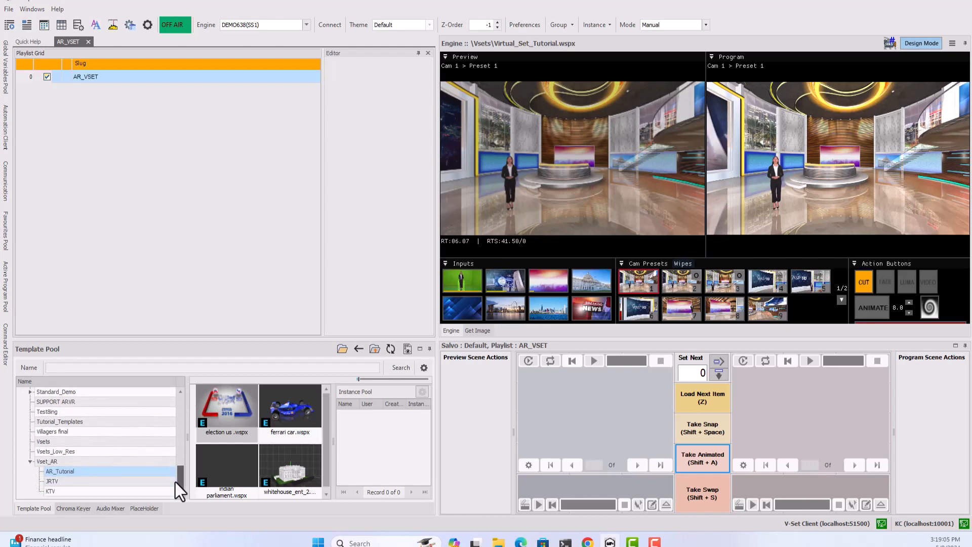
{"action": "left_click", "coordinate": [123, 473]}
- Add the election us, indian parliament and whitehouse_ent_2 templates to the AR_VSET playlist and expand its entries
{"action": "left_click_drag", "start_coordinate": [233, 433], "coordinate": [152, 199]}
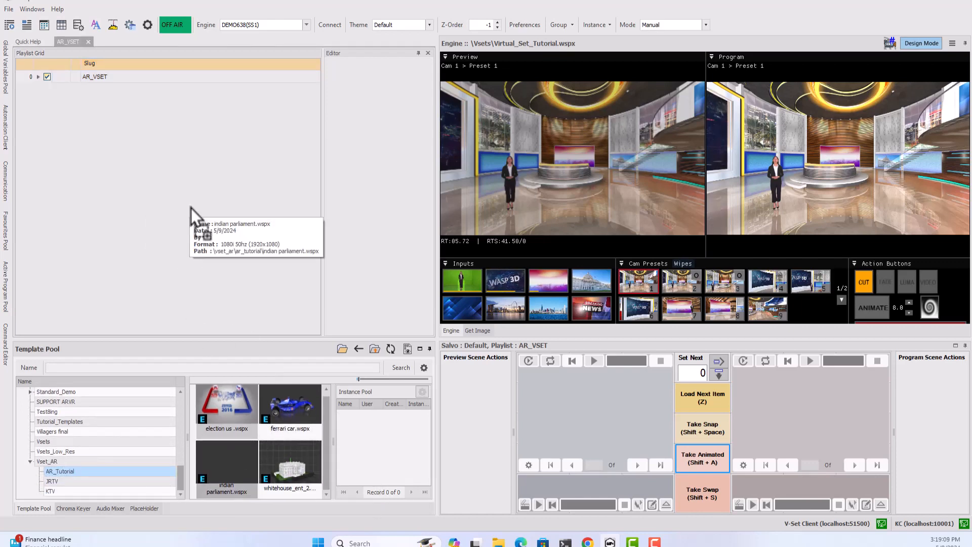
{"action": "left_click_drag", "start_coordinate": [285, 455], "coordinate": [183, 211]}
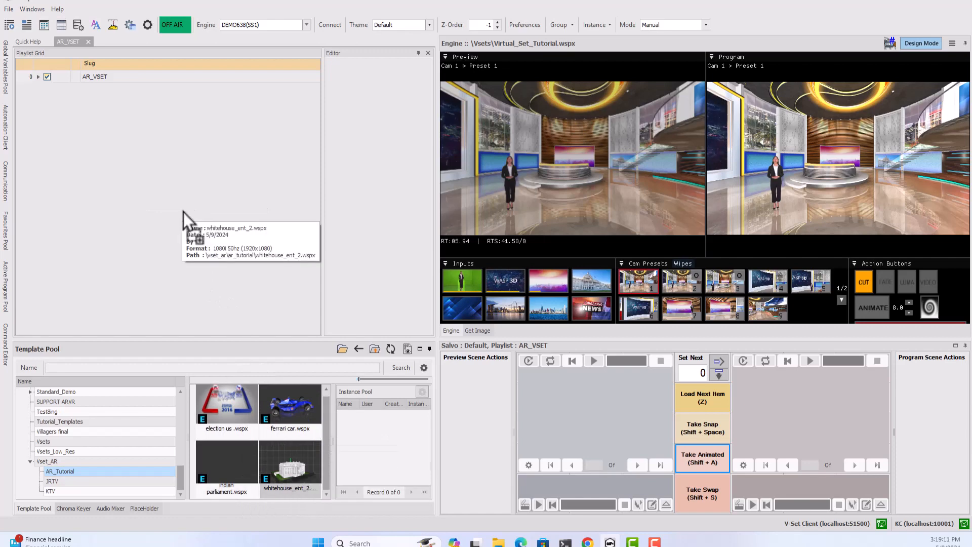
{"action": "left_click", "coordinate": [38, 78]}
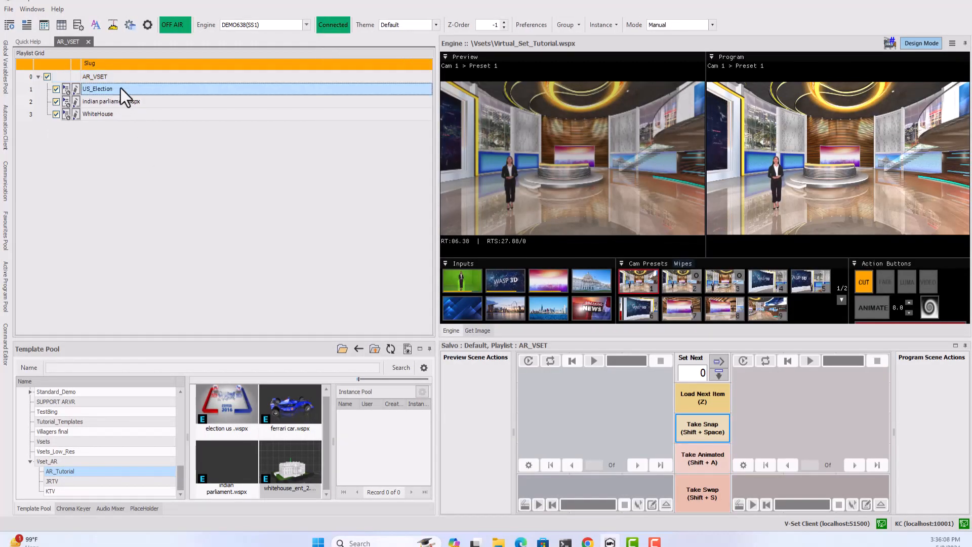
- Load US_Election into preview, bring it to program with Take Snap and play it there
{"action": "double_click", "coordinate": [121, 88]}
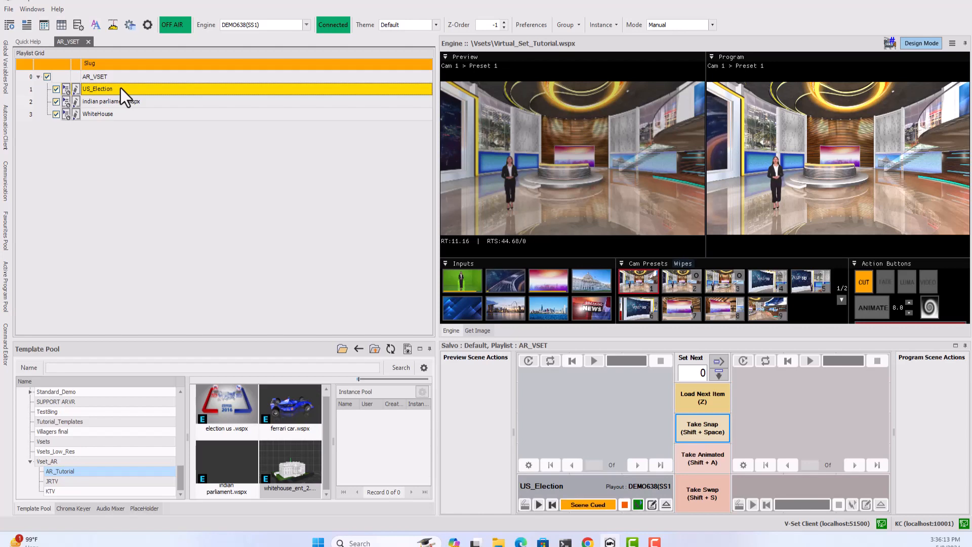
{"action": "left_click", "coordinate": [700, 432]}
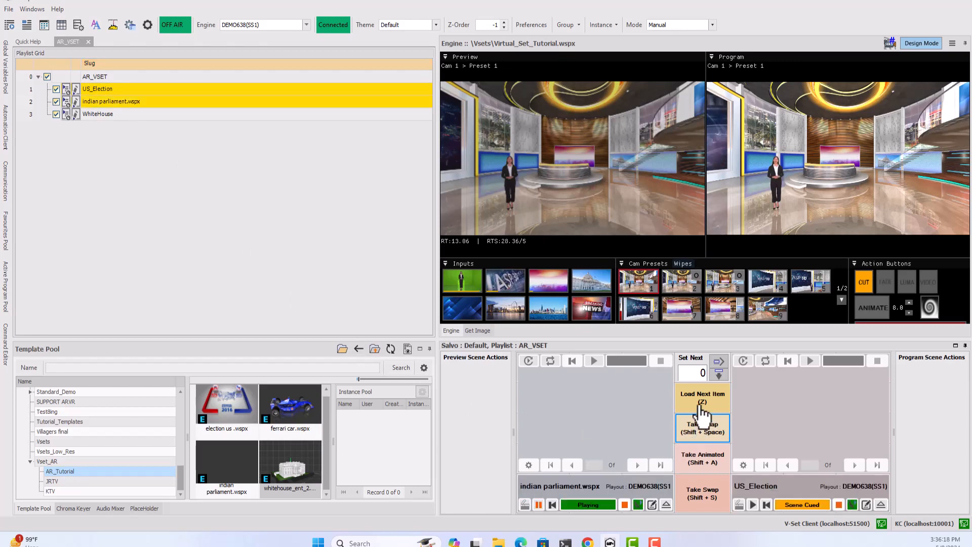
{"action": "left_click", "coordinate": [753, 505]}
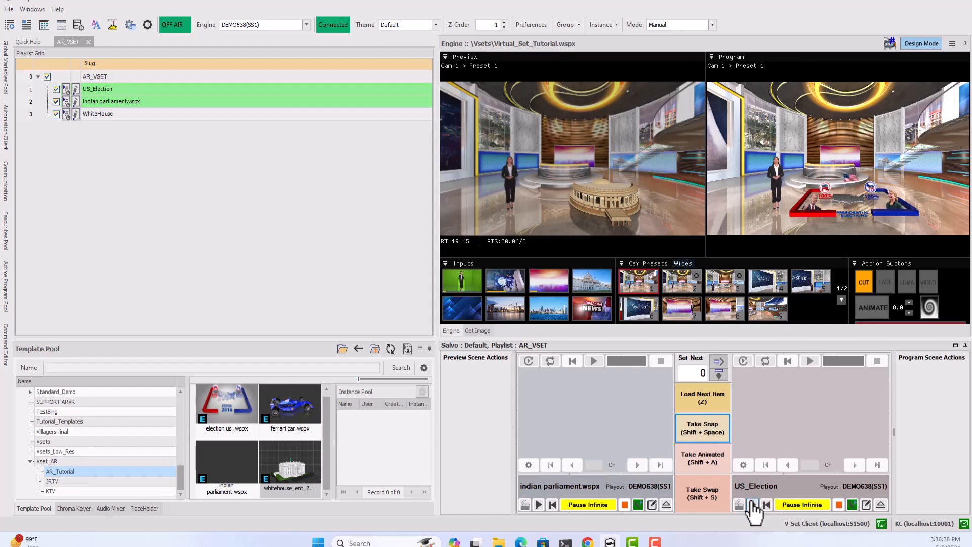
- Play US_Election onward on program, then bring indian parliament.wspx to program with Take Snap and play it
{"action": "left_click", "coordinate": [753, 504]}
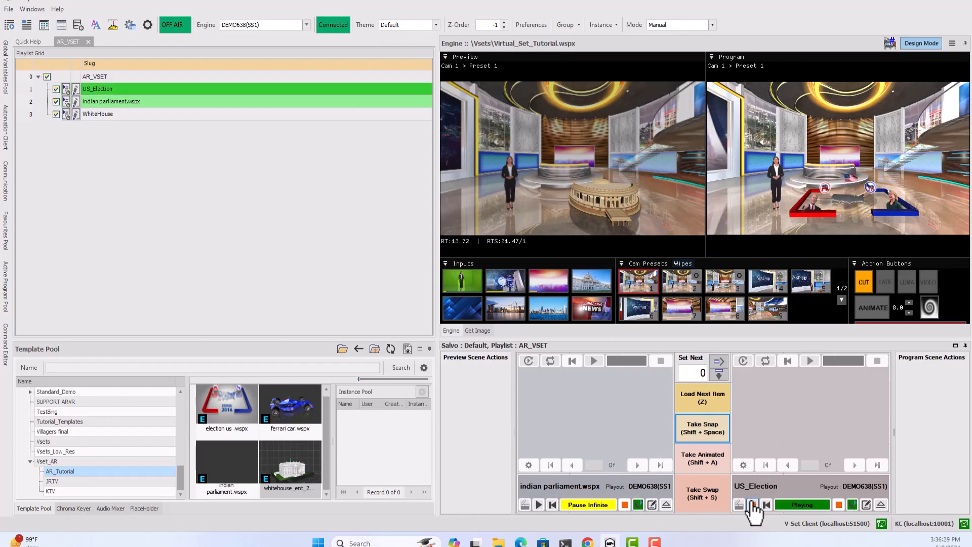
{"action": "left_click", "coordinate": [704, 433]}
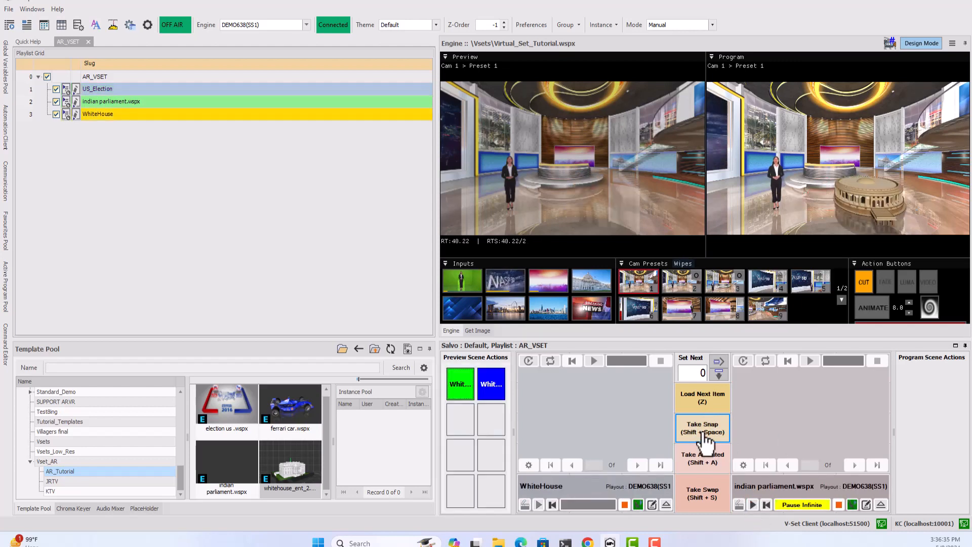
{"action": "left_click", "coordinate": [753, 505]}
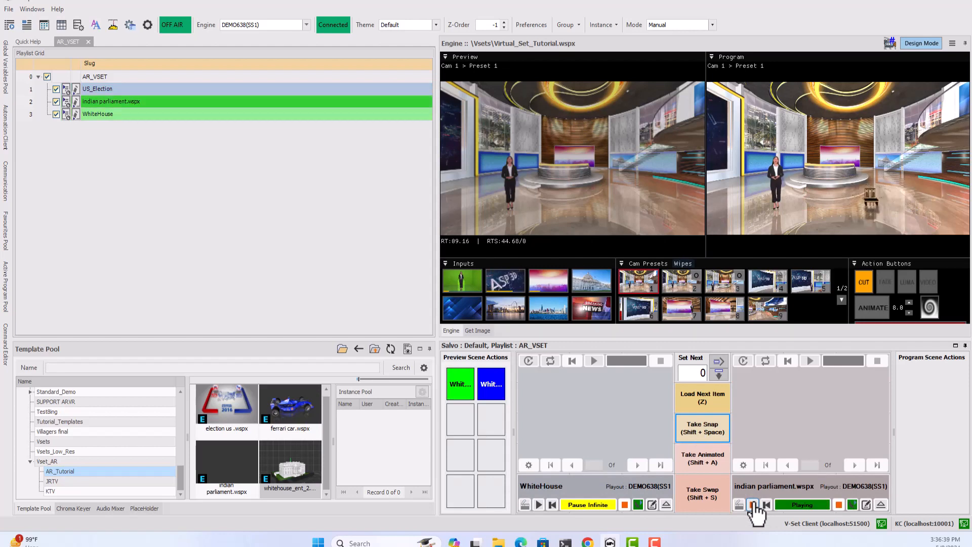
- Transition between the US_Election and indian parliament.wspx graphics with Take Animated, then exchange preview and program with Take Swap
{"action": "left_click", "coordinate": [701, 462]}
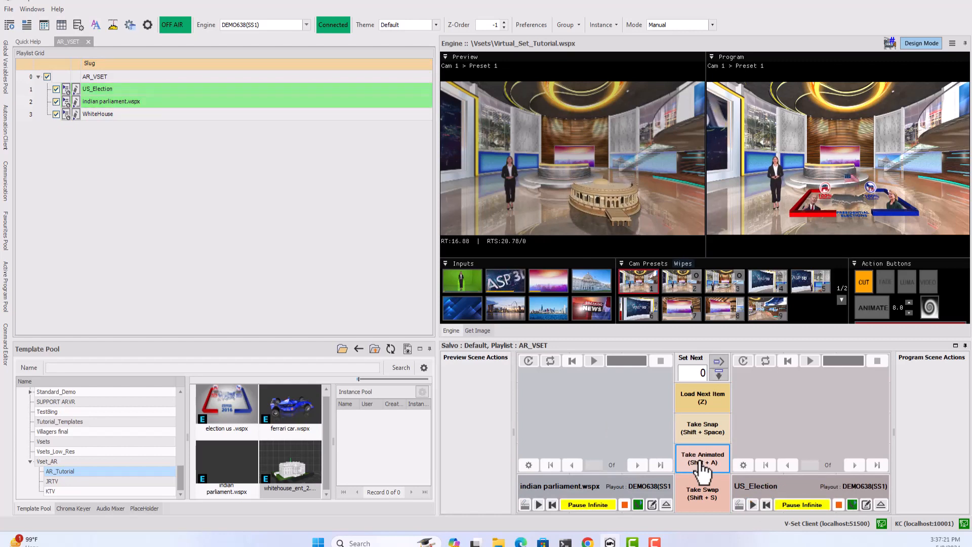
{"action": "left_click", "coordinate": [701, 462]}
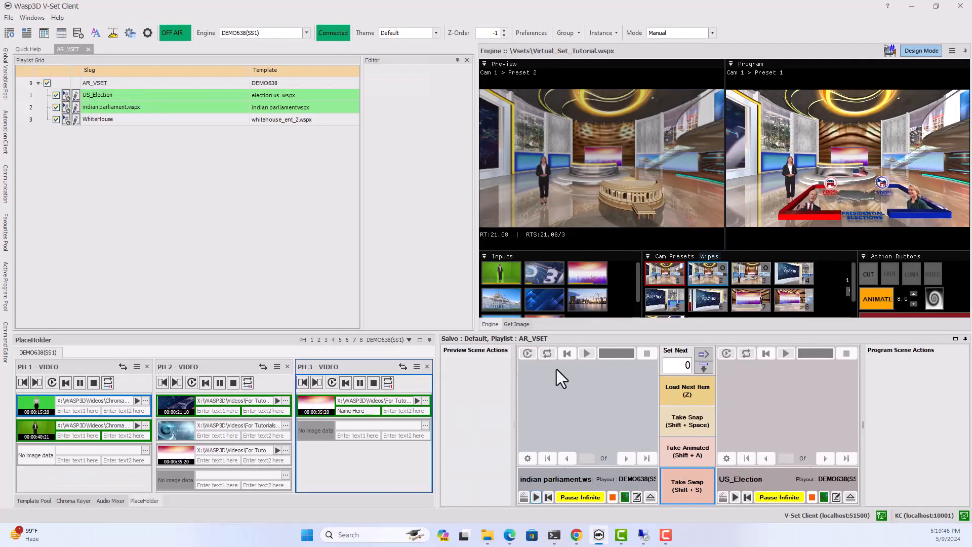
{"action": "left_click", "coordinate": [674, 496]}
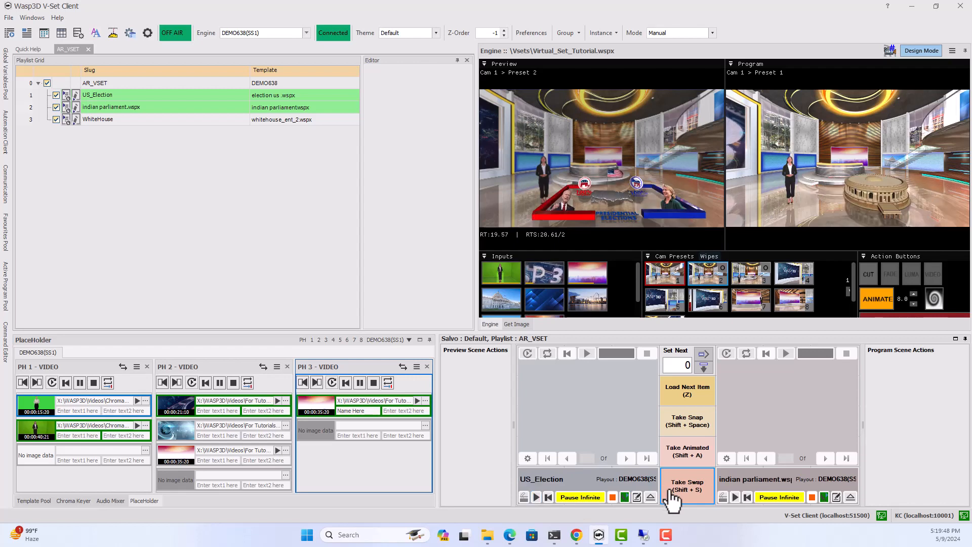
{"action": "left_click", "coordinate": [670, 491]}
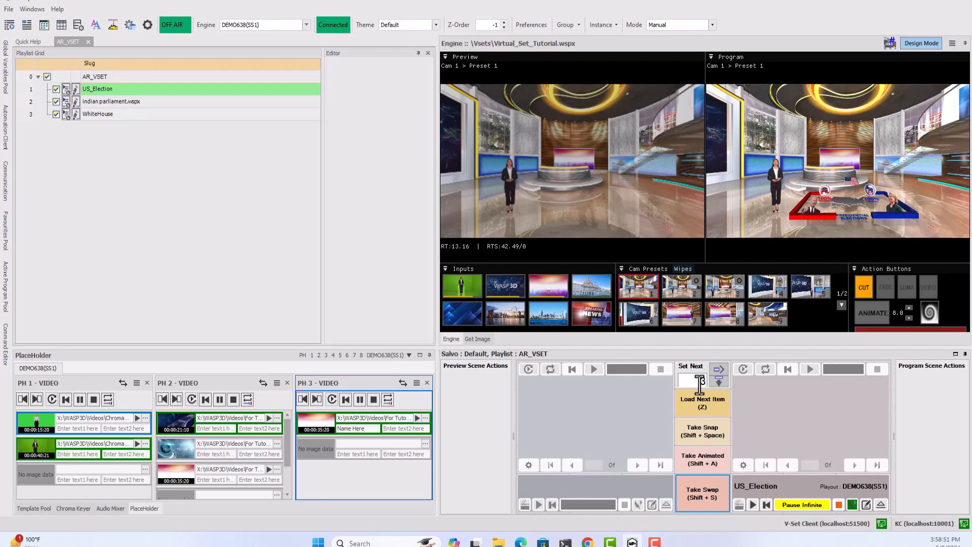
- Load item 3, WhiteHouse, into preview with Set Next and play it, then load and play indian parliament.wspx in preview
{"action": "left_click", "coordinate": [719, 382]}
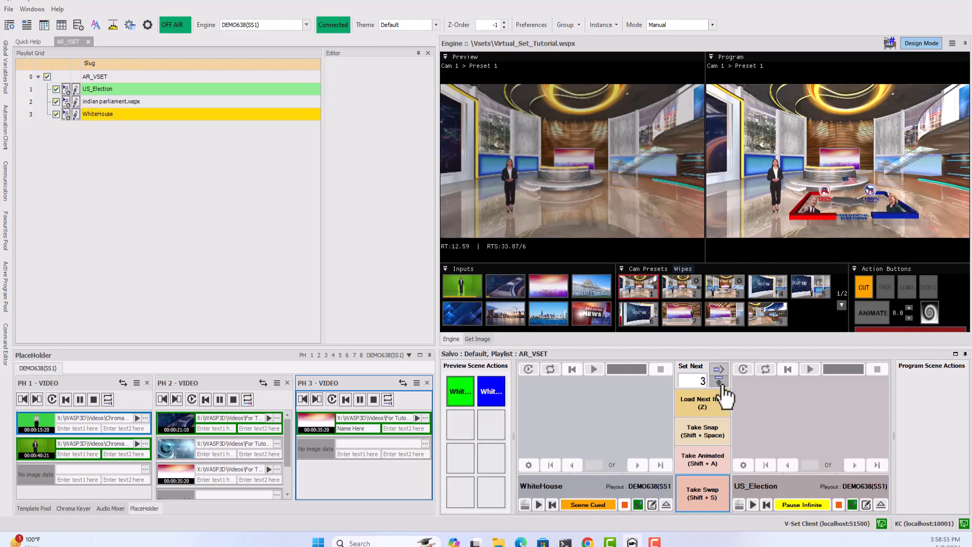
{"action": "left_click", "coordinate": [538, 504]}
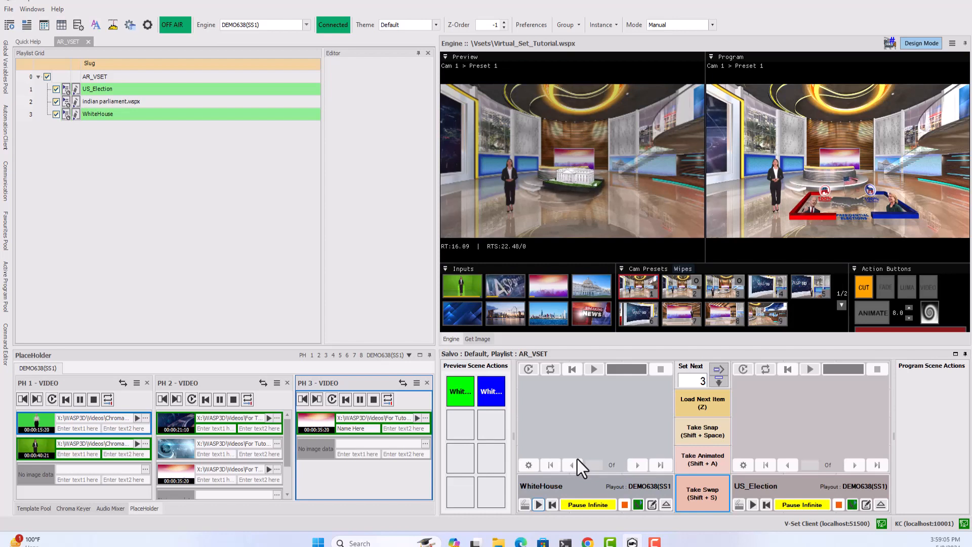
{"action": "double_click", "coordinate": [123, 102]}
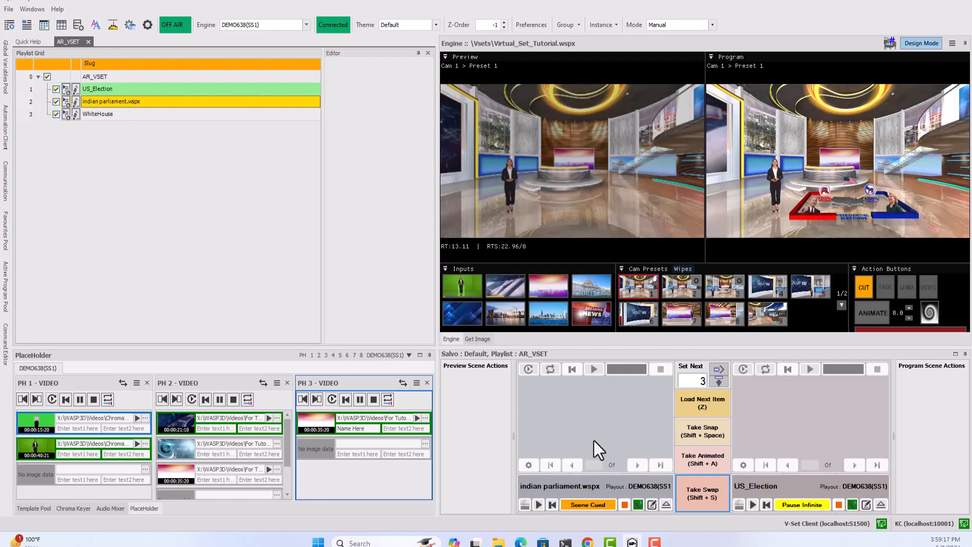
{"action": "left_click", "coordinate": [538, 504]}
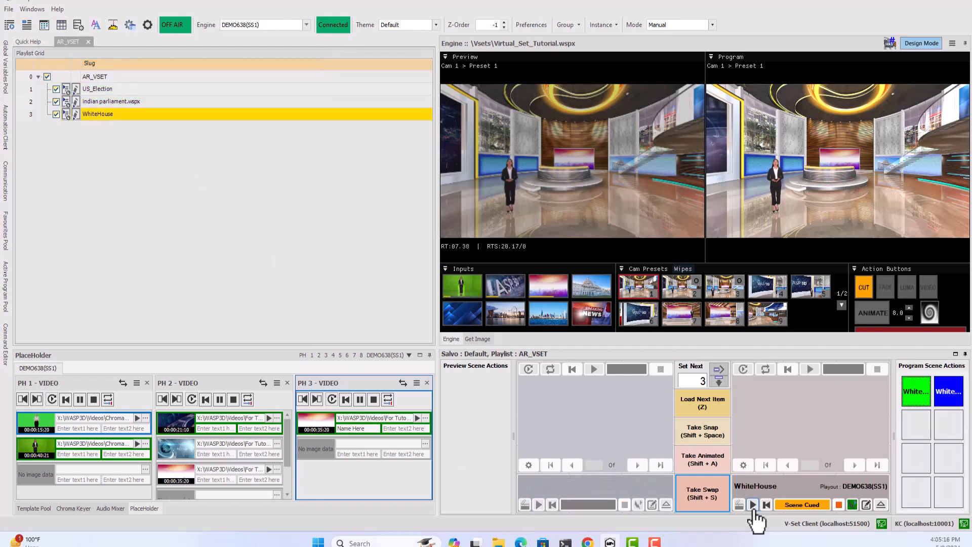
- Play WhiteHouse on program, widen the Program Scene Actions area and trigger its green scene action
{"action": "left_click", "coordinate": [752, 505]}
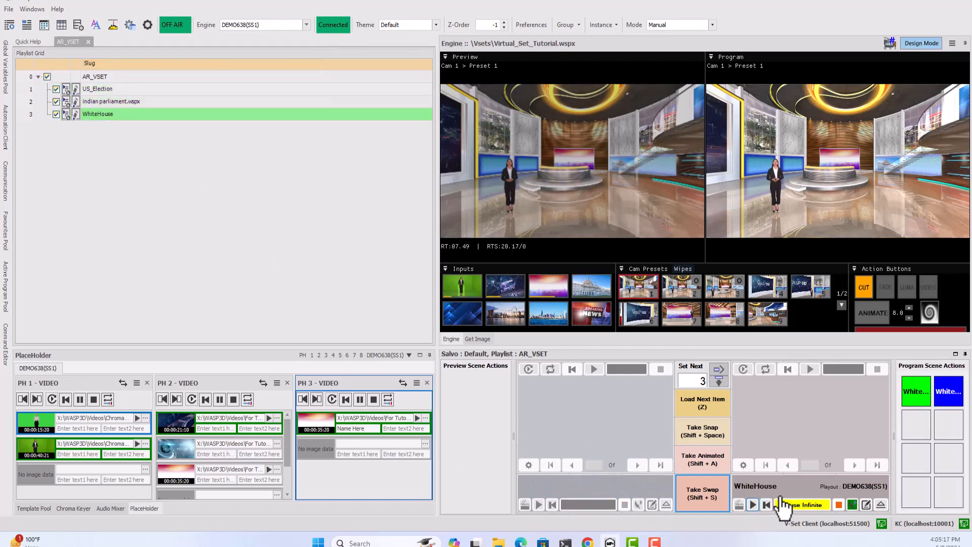
{"action": "left_click_drag", "start_coordinate": [892, 423], "coordinate": [862, 425]}
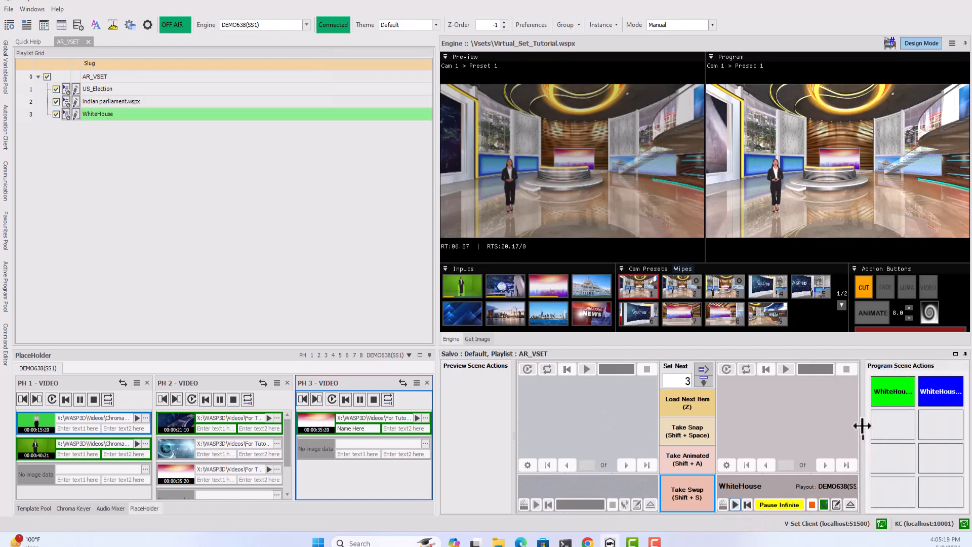
{"action": "left_click", "coordinate": [904, 396]}
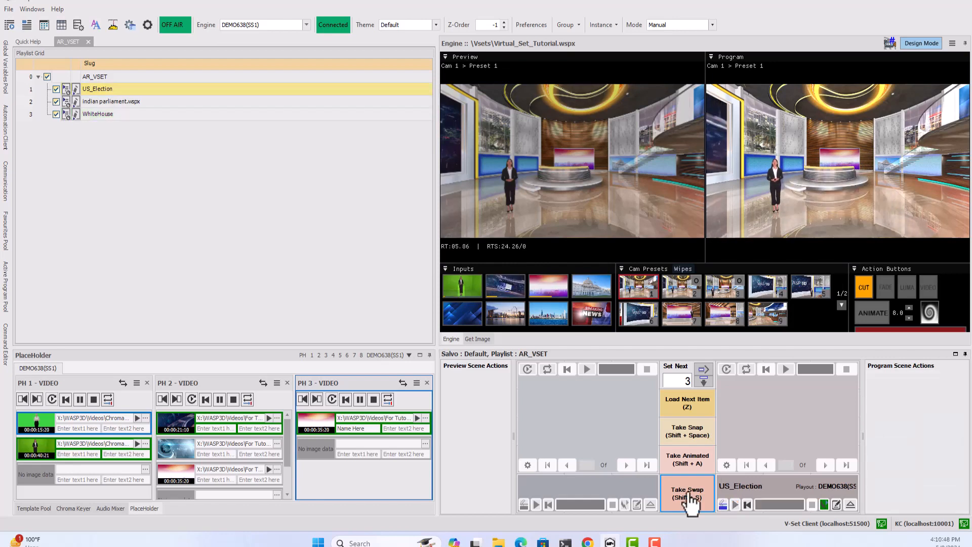
- Play US_Election on program and enlarge the Program monitor relative to Preview
{"action": "left_click", "coordinate": [735, 504]}
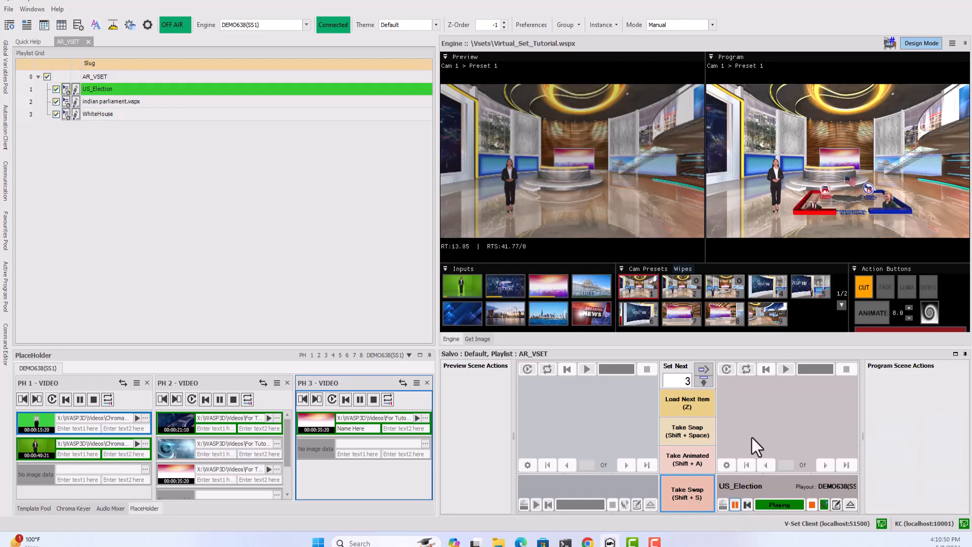
{"action": "left_click_drag", "start_coordinate": [705, 252], "coordinate": [548, 251]}
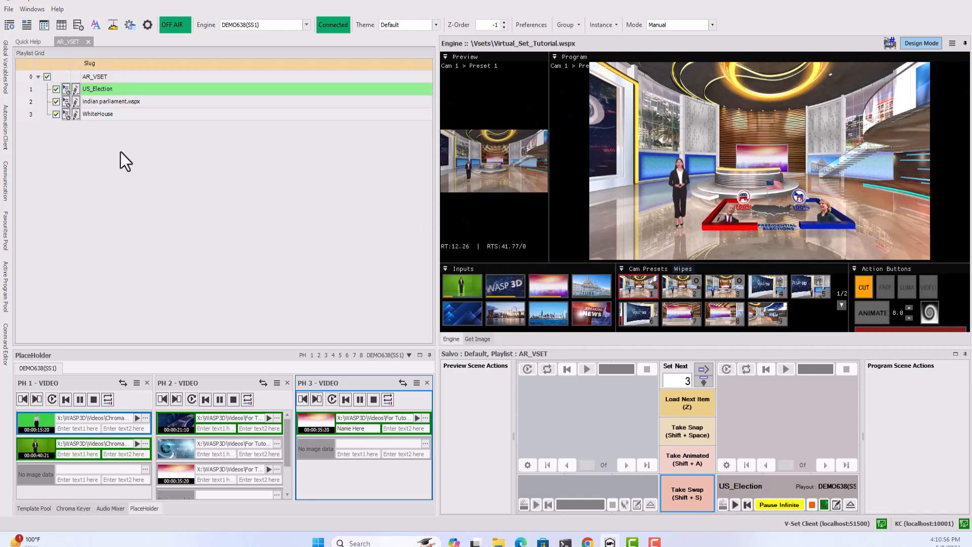
- Open US_Election in a widened editor and enable the Translate, Rotate and Scale checkboxes in its position controls
{"action": "left_click", "coordinate": [65, 91]}
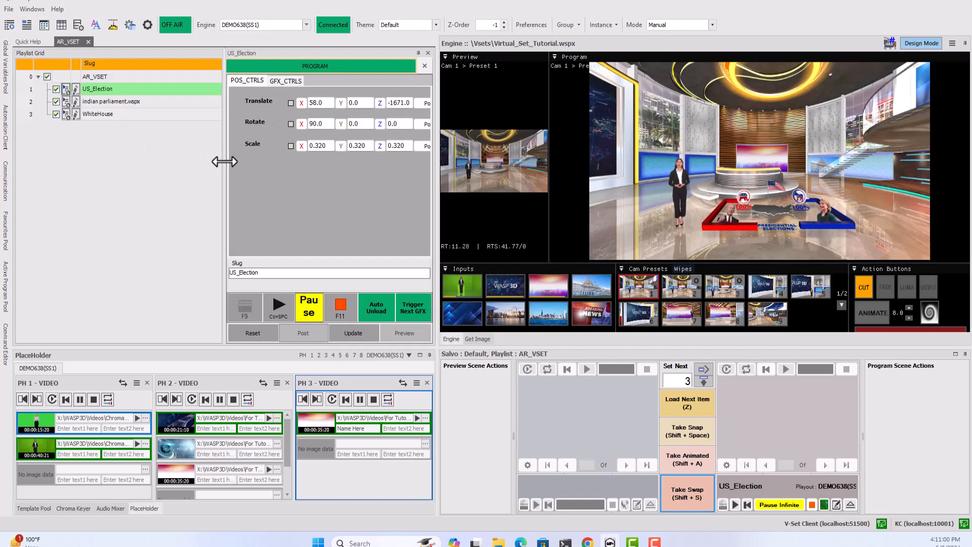
{"action": "left_click_drag", "start_coordinate": [223, 160], "coordinate": [148, 161]}
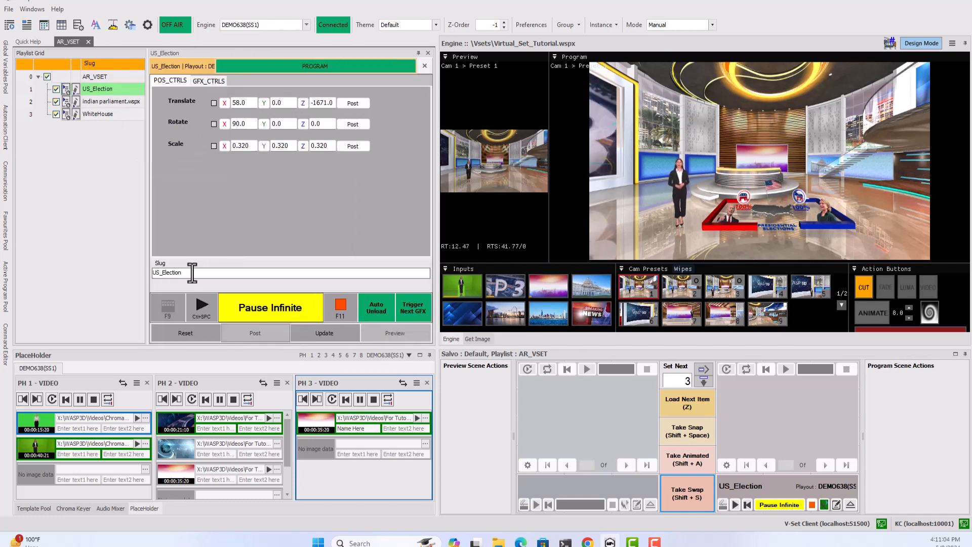
{"action": "left_click", "coordinate": [214, 103]}
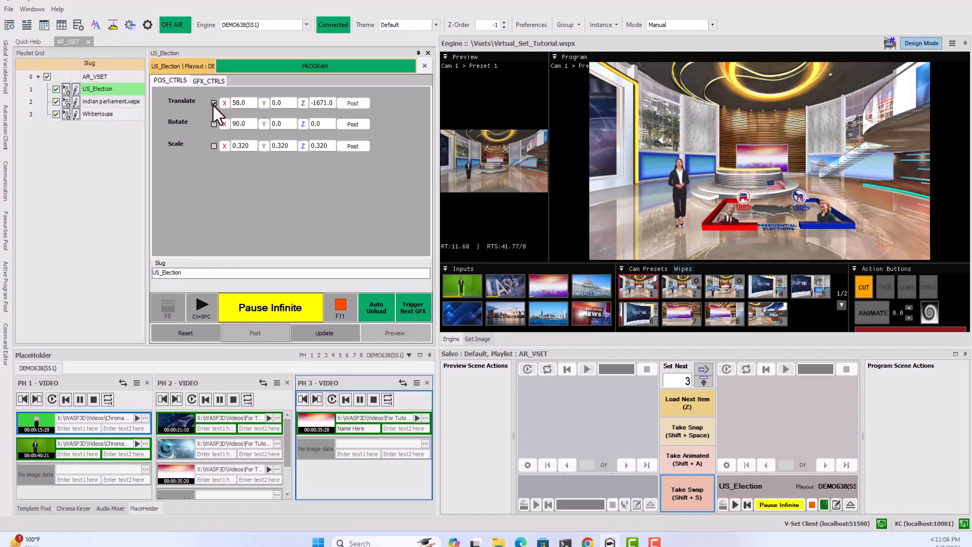
{"action": "left_click", "coordinate": [213, 124]}
{"action": "left_click", "coordinate": [214, 146]}
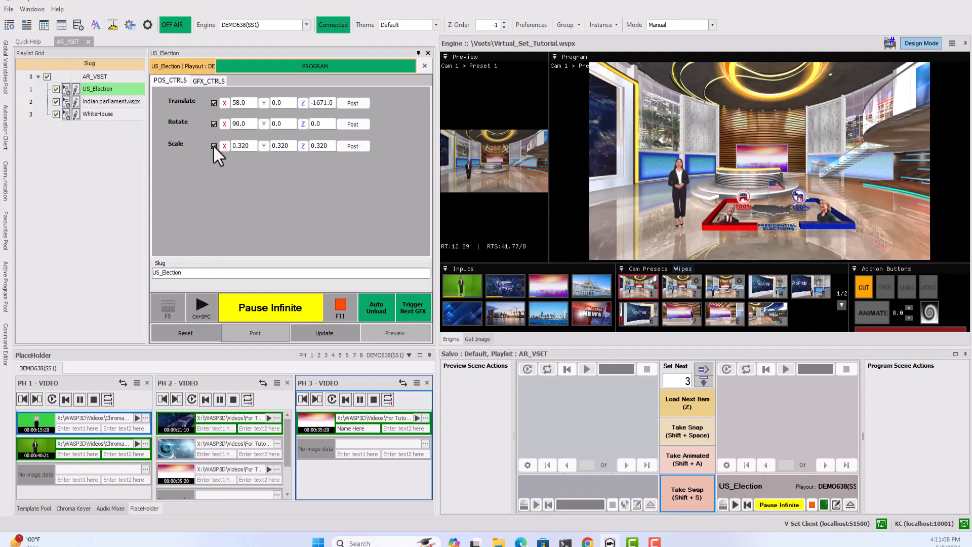
- Set US_Election's Translate Z to -1711.0, link its scale axes and scale it uniformly to 0.400
{"action": "left_click", "coordinate": [323, 104]}
{"action": "scroll", "coordinate": [323, 104], "scroll_direction": "down", "scroll_amount": 6}
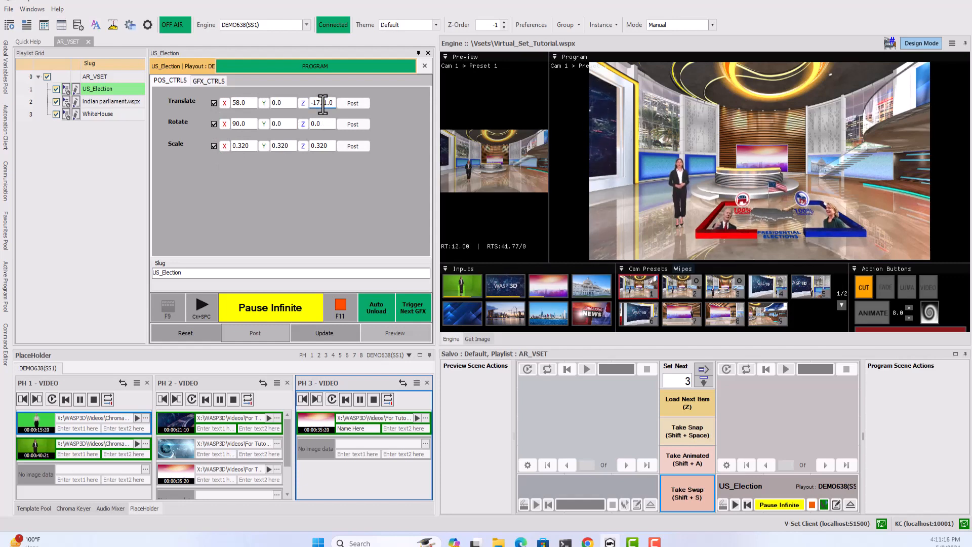
{"action": "left_click", "coordinate": [227, 147]}
{"action": "left_click", "coordinate": [265, 147]}
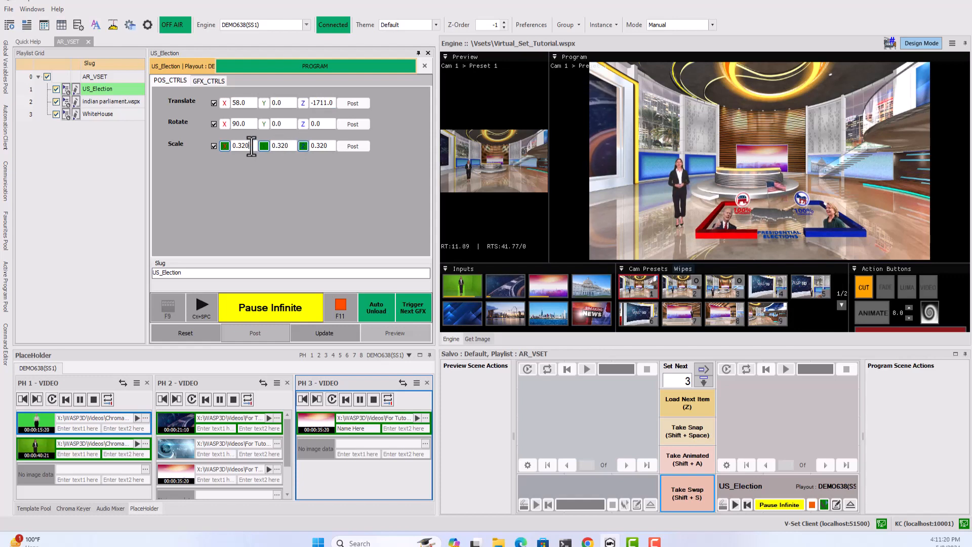
{"action": "scroll", "coordinate": [252, 147], "scroll_direction": "down", "scroll_amount": 2}
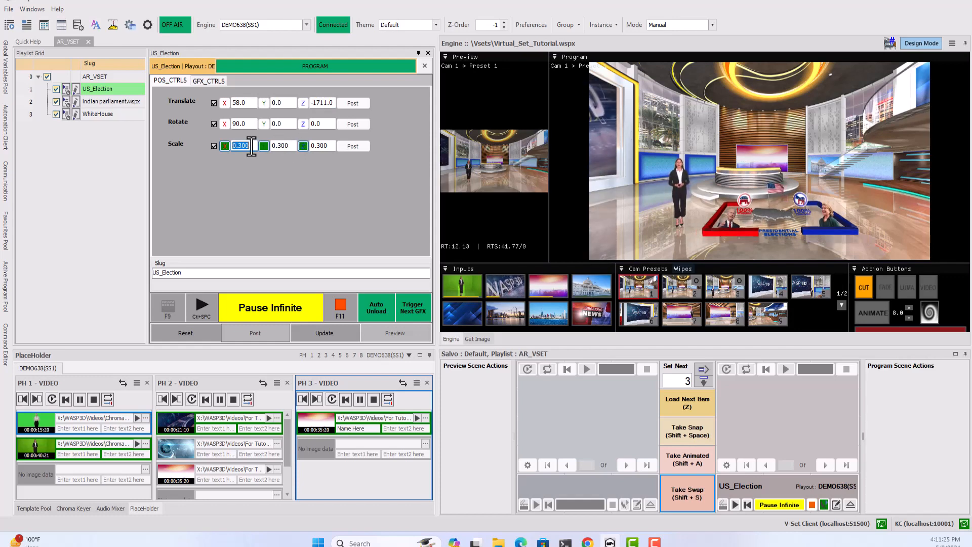
{"action": "scroll", "coordinate": [252, 147], "scroll_direction": "up", "scroll_amount": 10}
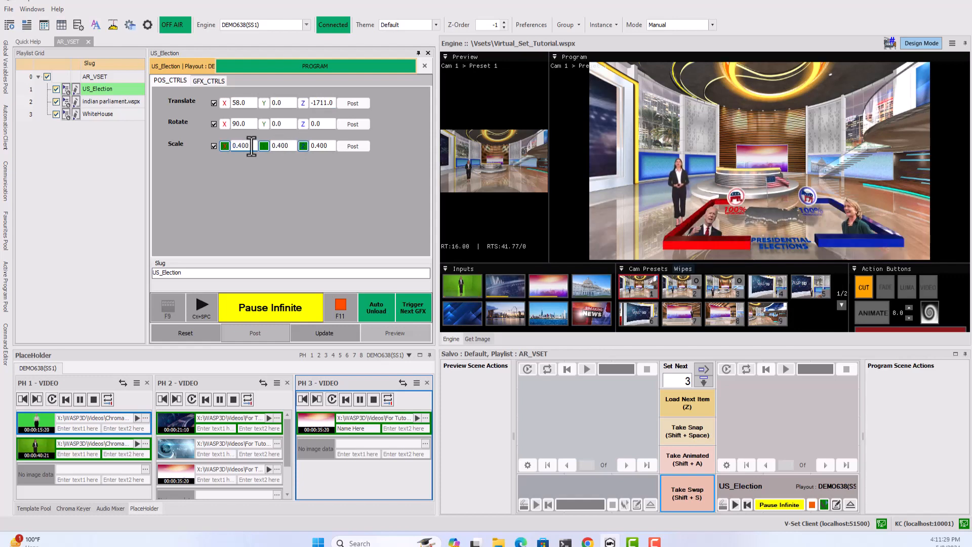
- In US_Election's graphics controls, set the Republican value to 50 and the Democrat value to 25, and update the instance
{"action": "left_click", "coordinate": [208, 81]}
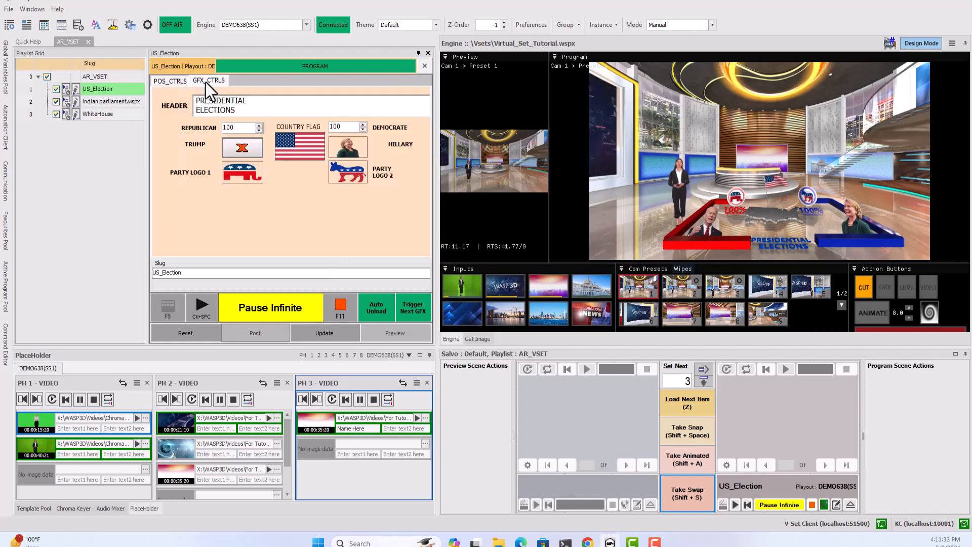
{"action": "double_click", "coordinate": [229, 128]}
{"action": "double_click", "coordinate": [337, 126]}
{"action": "type", "text": "25"}
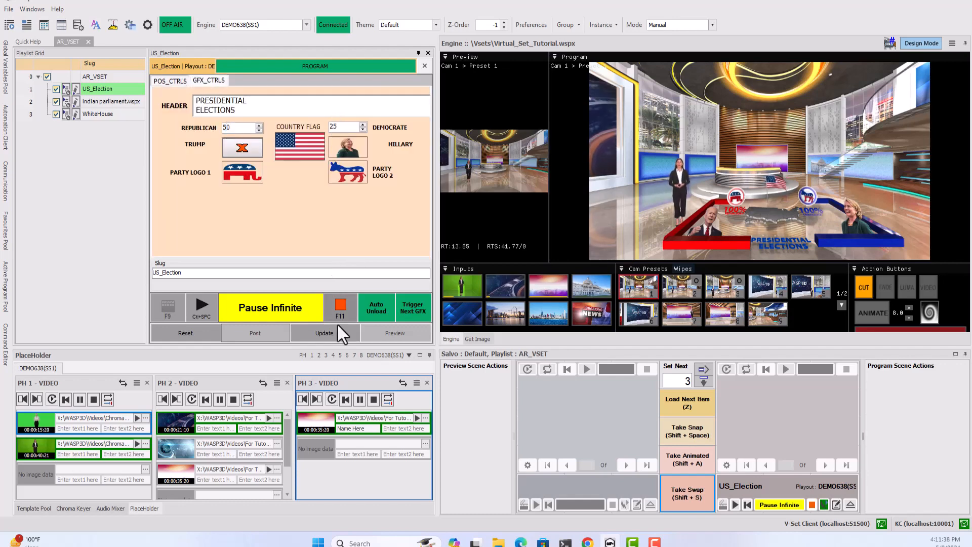
{"action": "left_click", "coordinate": [338, 325]}
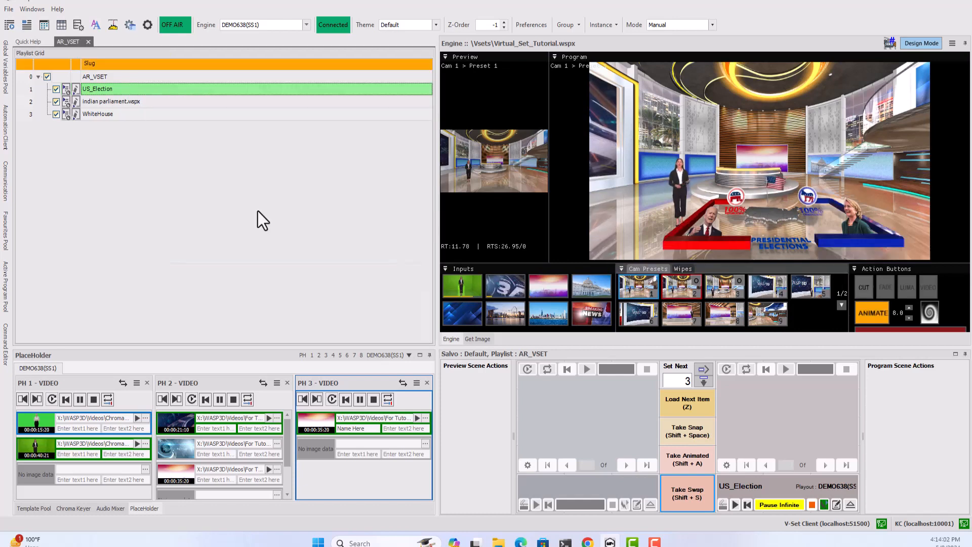
- Select camera preset 3 for preview and animate the program camera to it with US_Election on air
{"action": "left_click", "coordinate": [728, 289]}
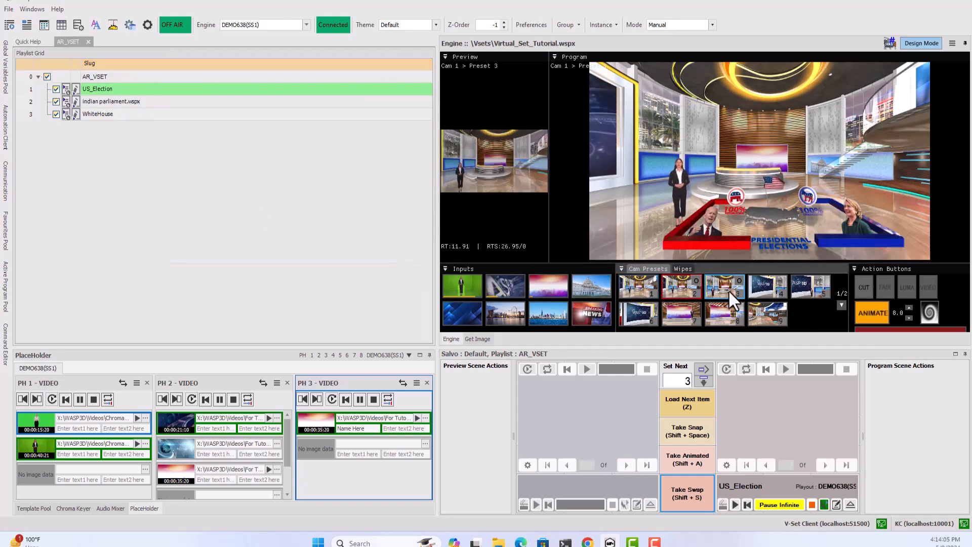
{"action": "left_click", "coordinate": [867, 311]}
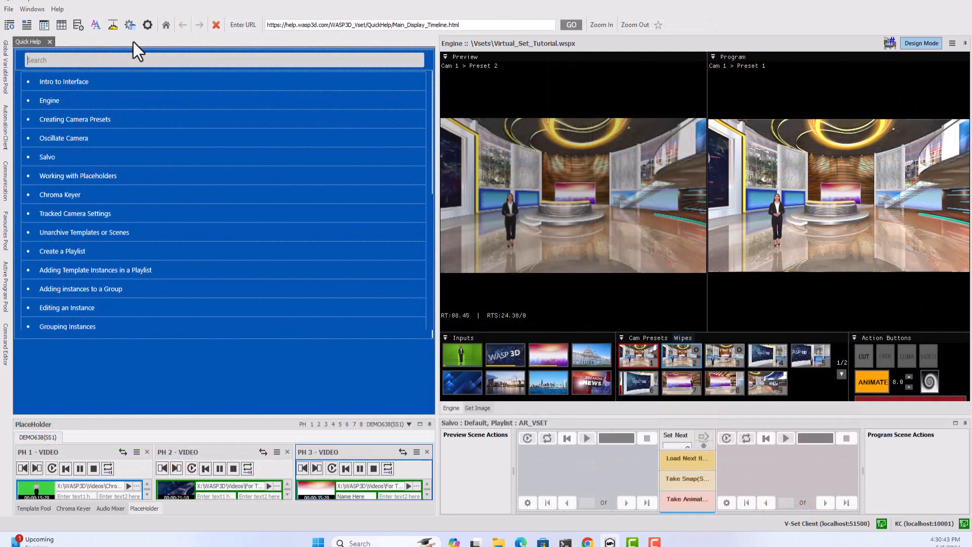
- Open the AR_VSET playlist from the Playlist Pool in Standard mode
{"action": "left_click", "coordinate": [7, 11]}
{"action": "mouse_move", "coordinate": [29, 40]}
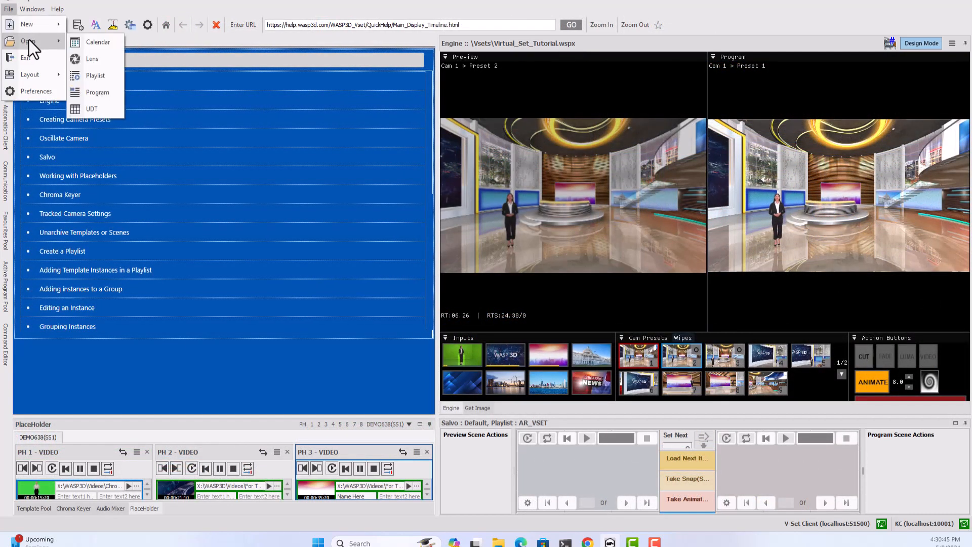
{"action": "left_click", "coordinate": [87, 75]}
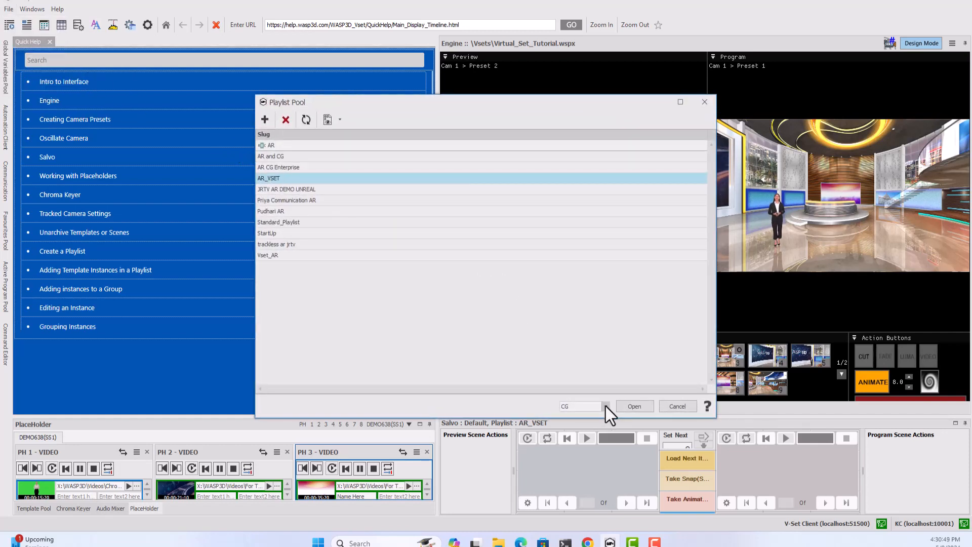
{"action": "left_click", "coordinate": [581, 424]}
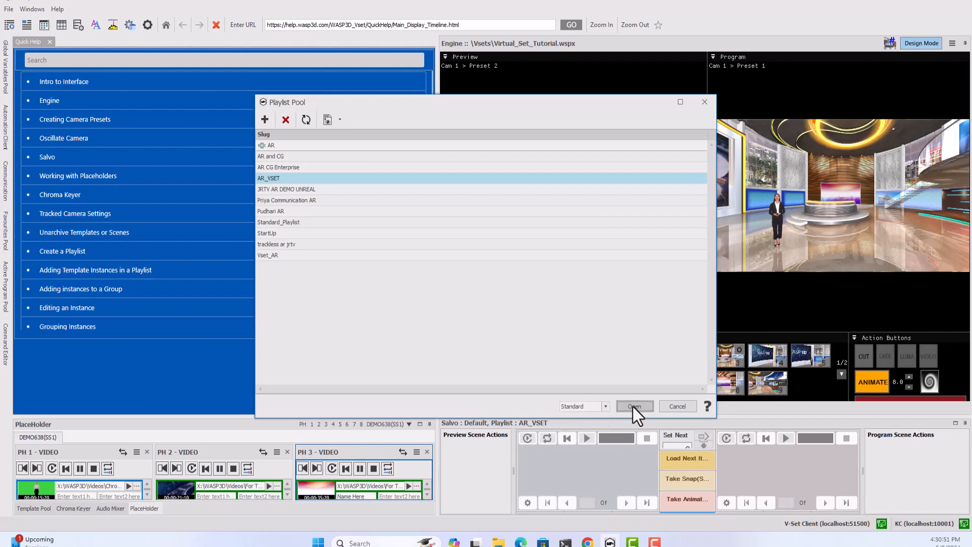
{"action": "left_click", "coordinate": [633, 406]}
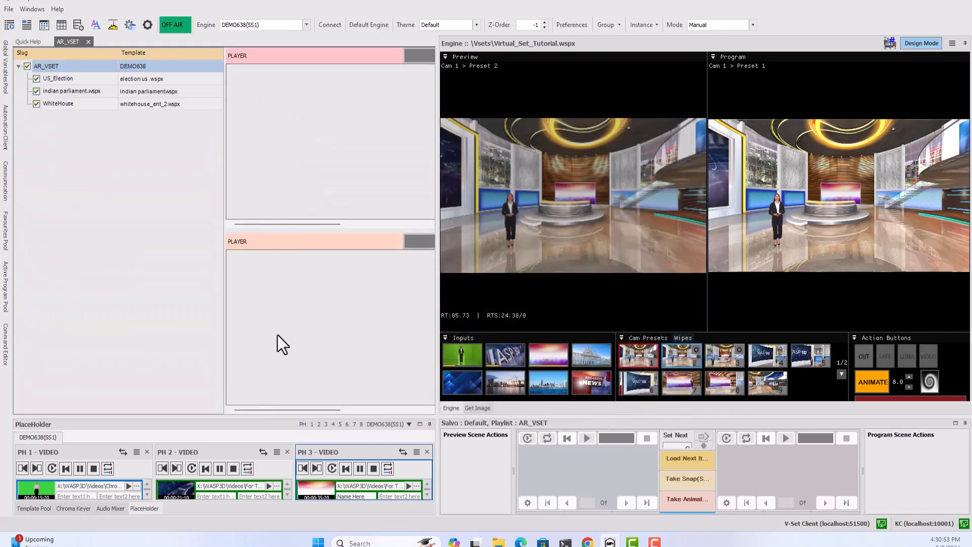
- Load US_Election into a widened player, cue it and play it on program
{"action": "left_click", "coordinate": [69, 80]}
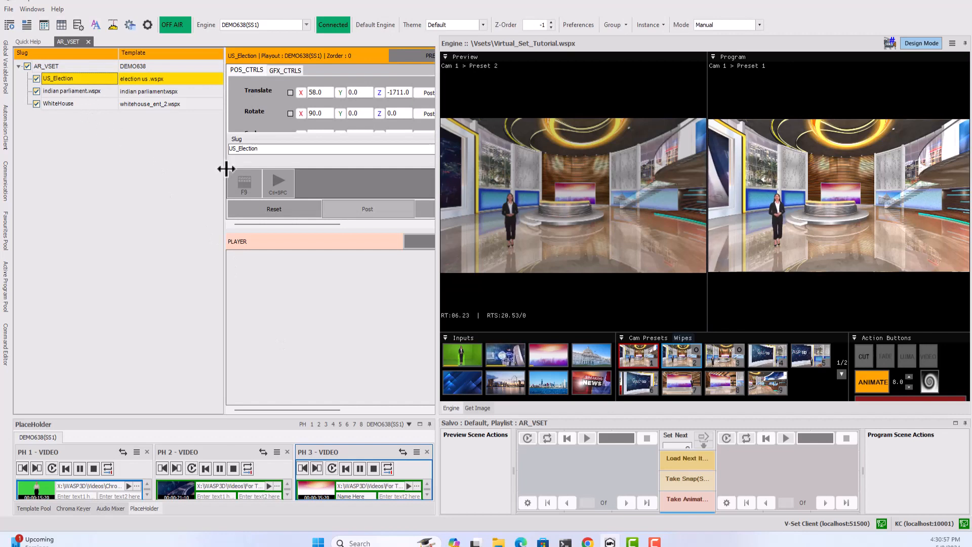
{"action": "left_click_drag", "start_coordinate": [225, 168], "coordinate": [157, 168]}
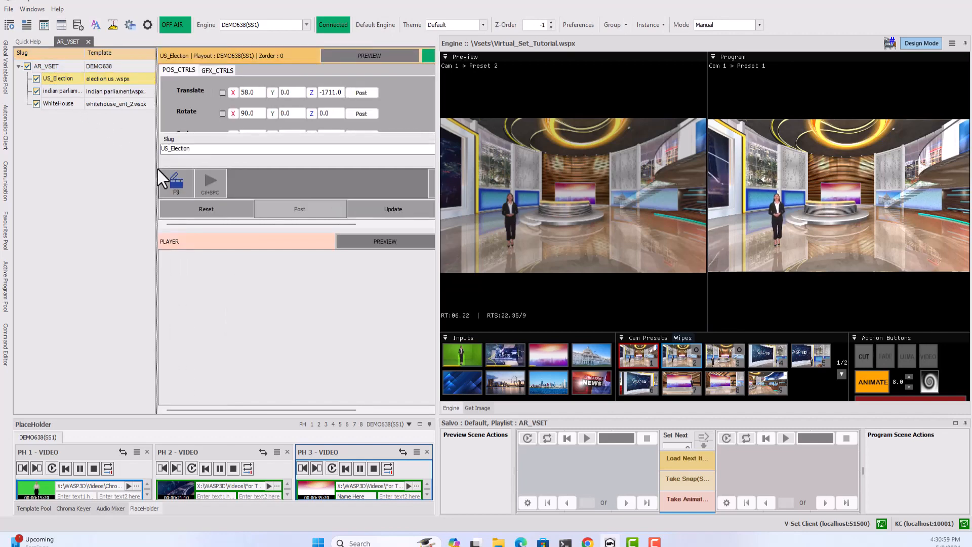
{"action": "left_click", "coordinate": [177, 181]}
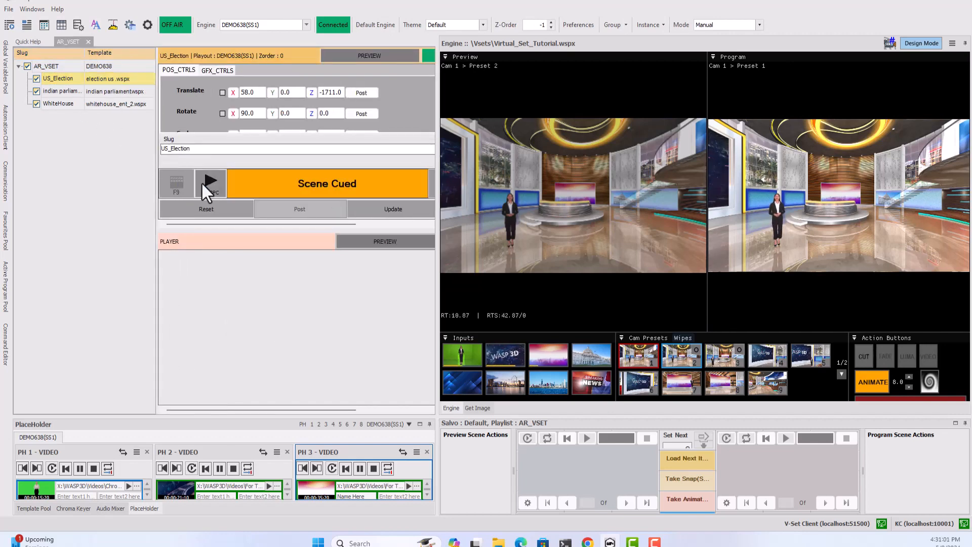
{"action": "left_click", "coordinate": [205, 182]}
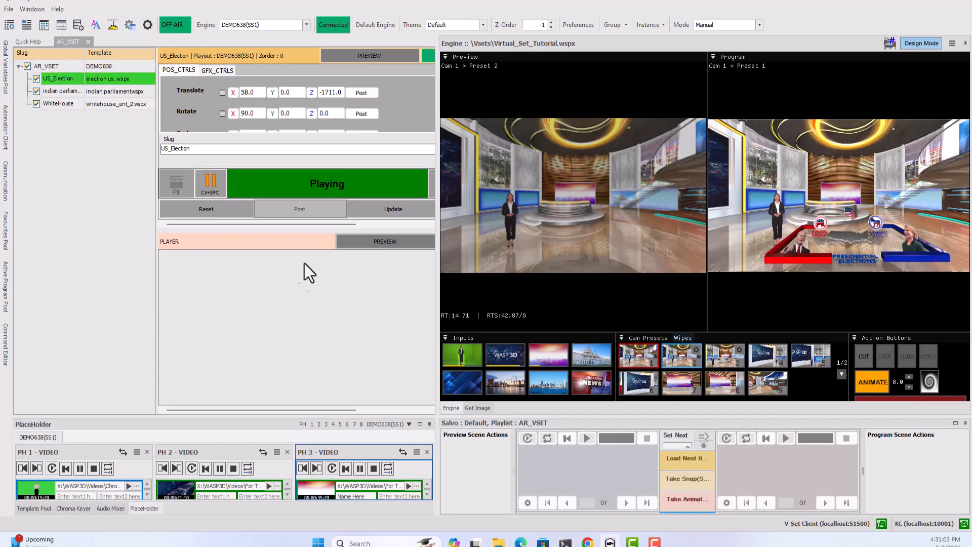
- Switch the US_Election player's output to Preview and back to Program
{"action": "left_click", "coordinate": [368, 56]}
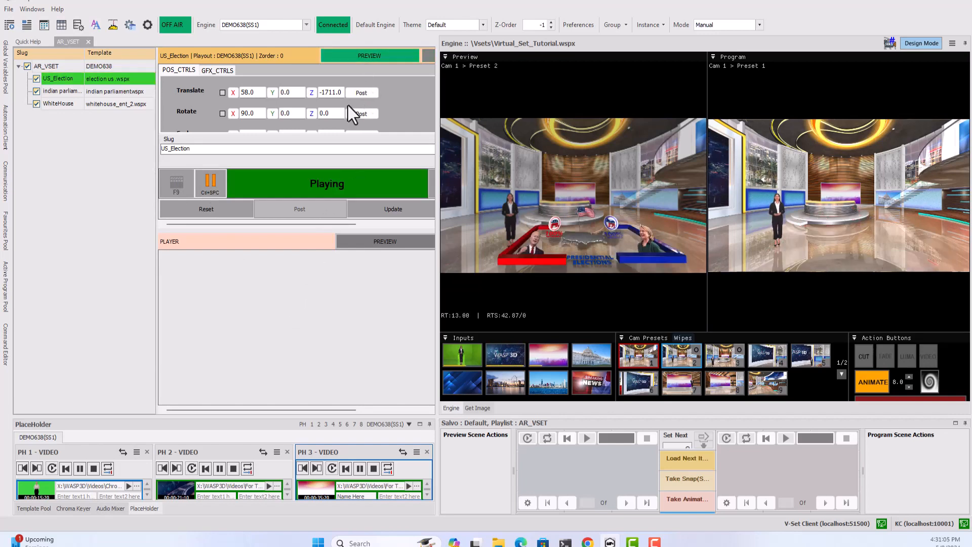
{"action": "left_click_drag", "start_coordinate": [318, 226], "coordinate": [364, 223]}
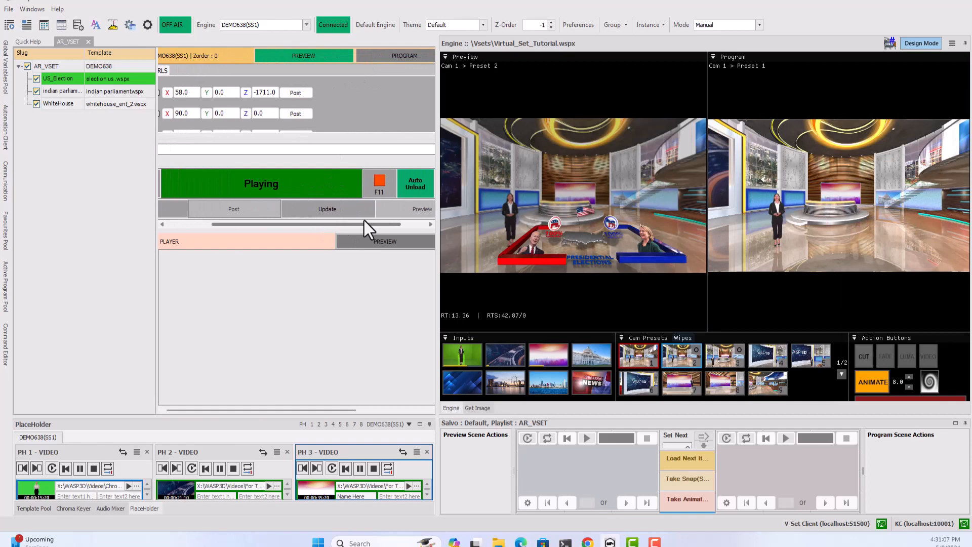
{"action": "left_click", "coordinate": [369, 58]}
{"action": "left_click", "coordinate": [323, 56]}
{"action": "left_click", "coordinate": [359, 56]}
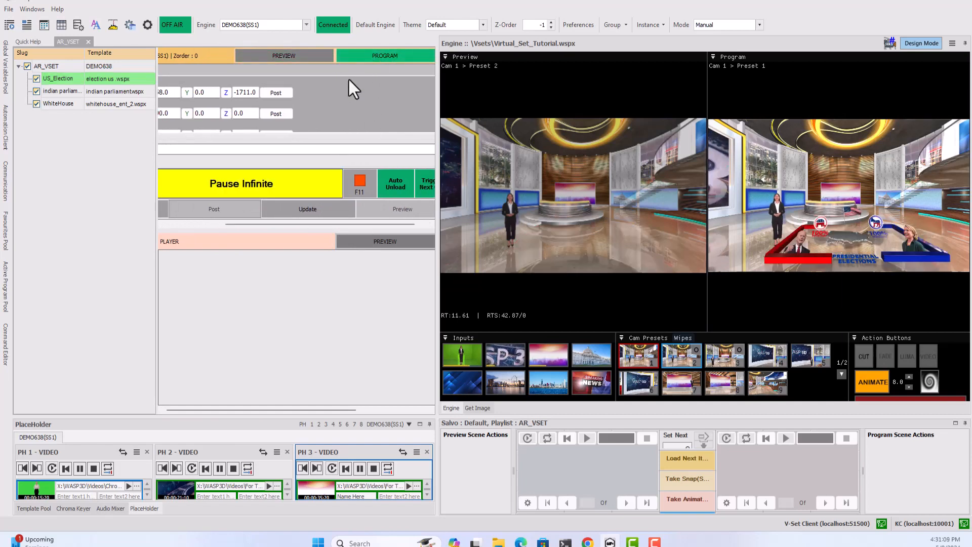
{"action": "left_click_drag", "start_coordinate": [305, 224], "coordinate": [233, 227]}
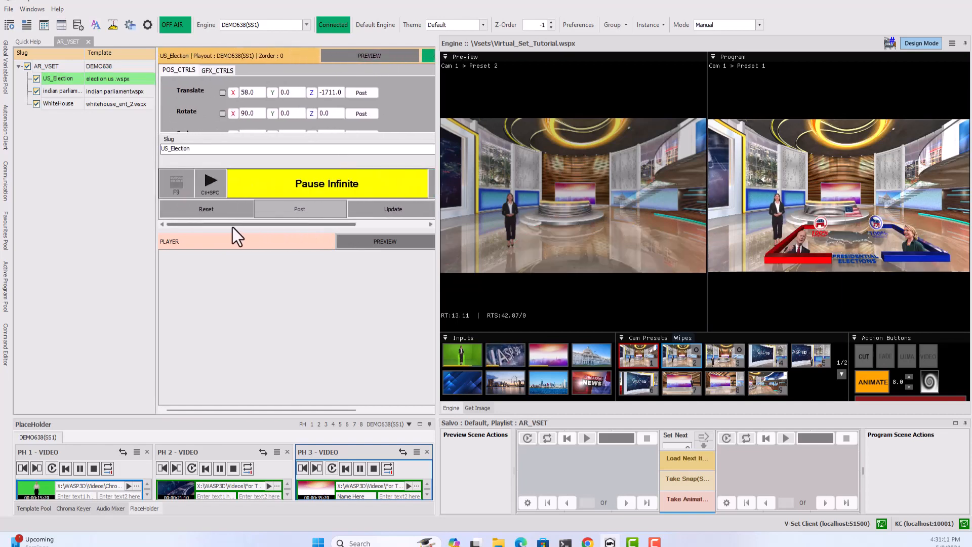
- Load indian parliament.wspx into the second player and look through its model and playback controls
{"action": "left_click", "coordinate": [81, 93]}
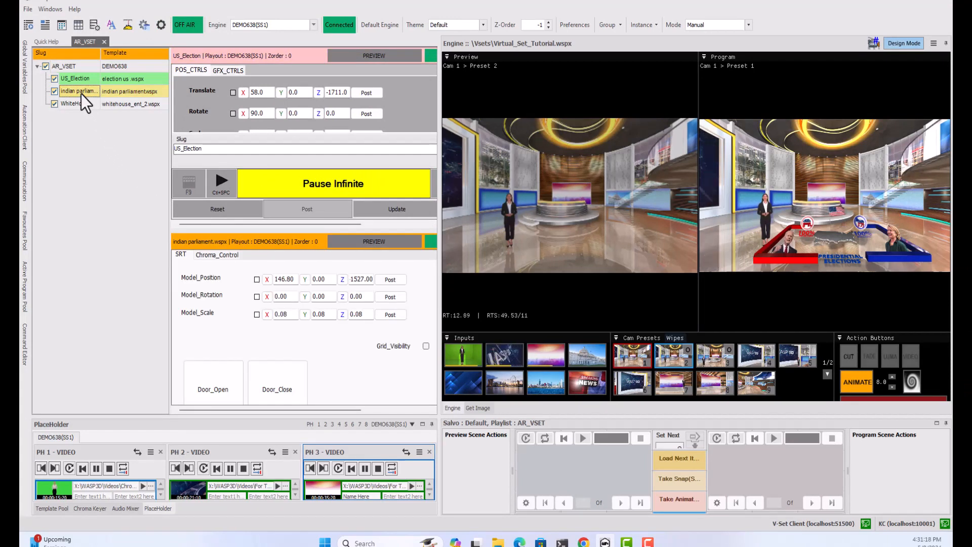
{"action": "scroll", "coordinate": [233, 337], "scroll_direction": "down", "scroll_amount": 3}
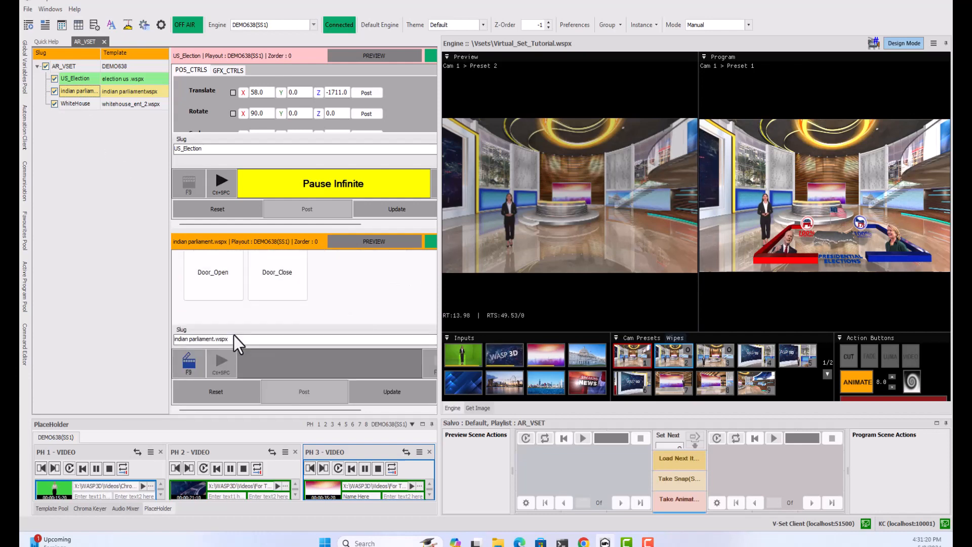
{"action": "scroll", "coordinate": [233, 335], "scroll_direction": "up", "scroll_amount": 3}
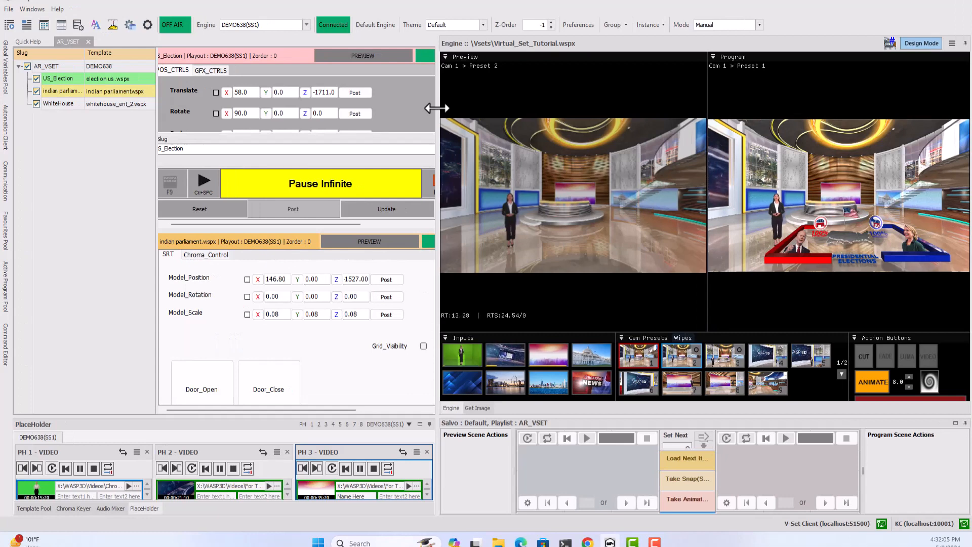
- Review the available Player Count options in the playlist preferences and accept the dialog with the count kept at 2
{"action": "left_click", "coordinate": [580, 26]}
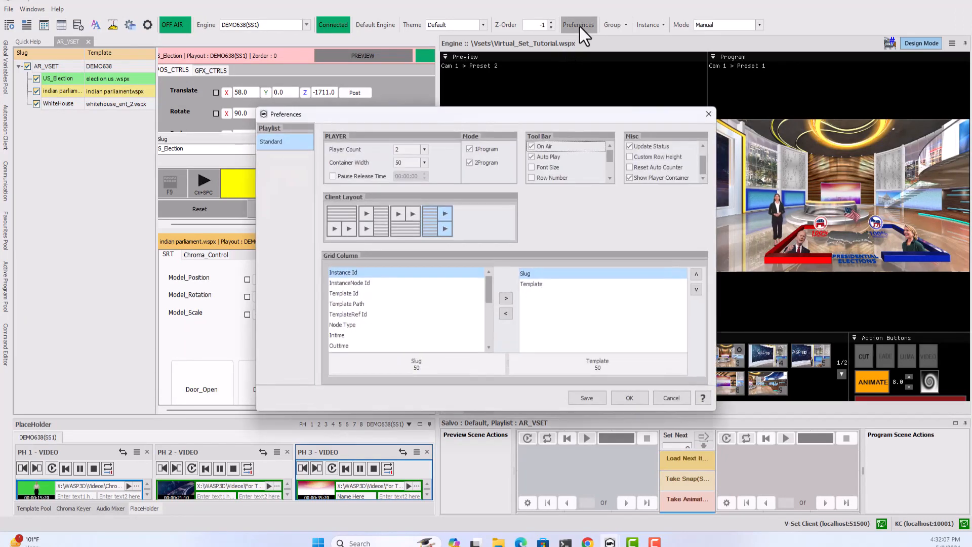
{"action": "left_click", "coordinate": [424, 149]}
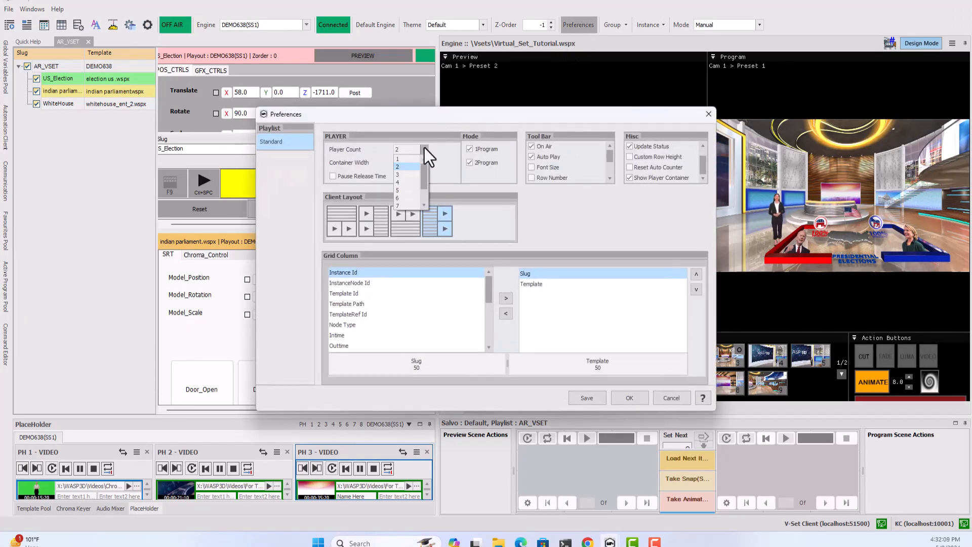
{"action": "left_click_drag", "start_coordinate": [424, 169], "coordinate": [427, 197]}
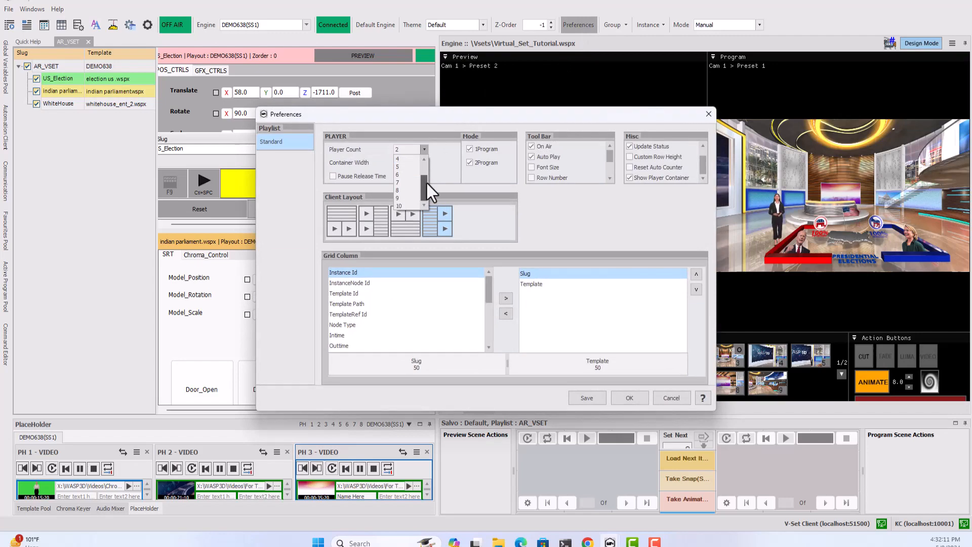
{"action": "left_click", "coordinate": [444, 152]}
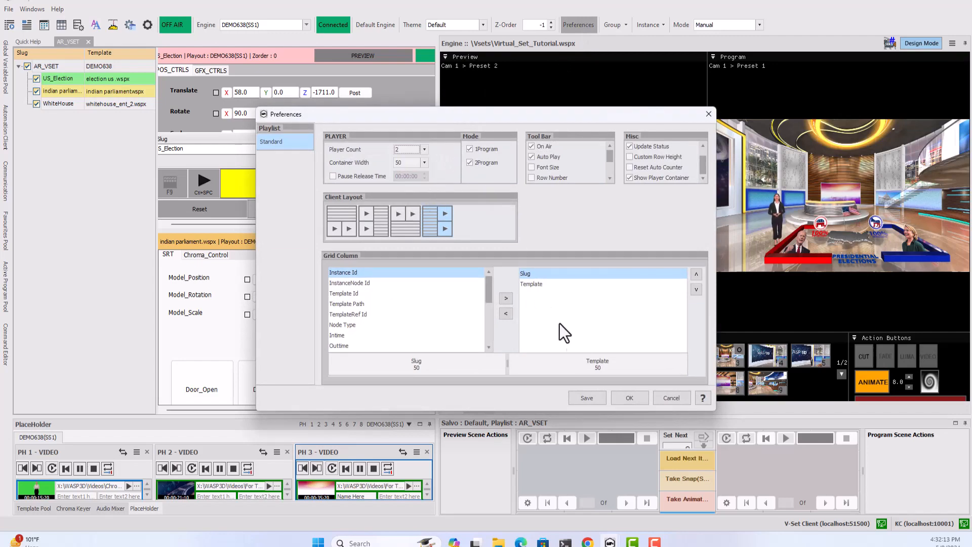
{"action": "left_click", "coordinate": [630, 395]}
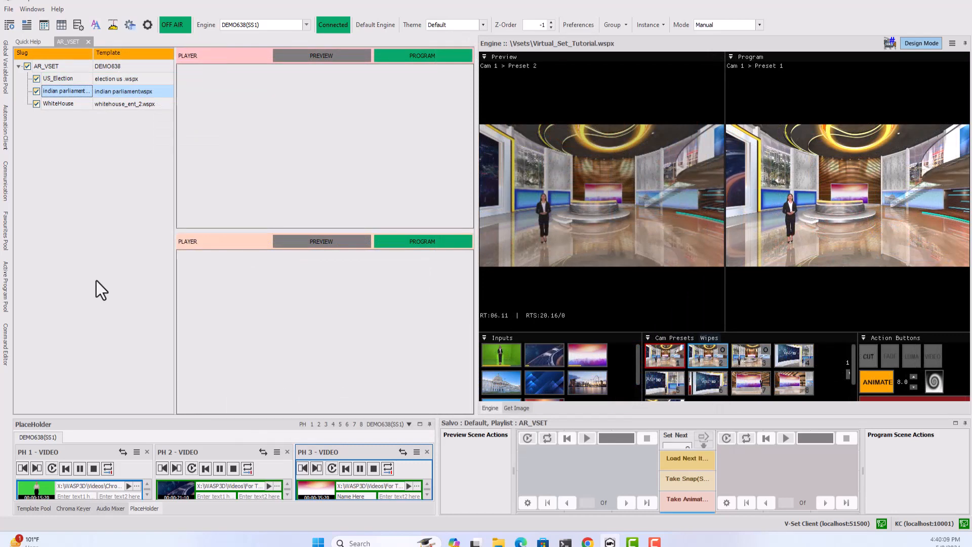
- Open the News-ChE program and load Breaking News LT from ChE-LT and 3 Windows with Name Desig from ChE-FF into players
{"action": "left_click", "coordinate": [30, 24]}
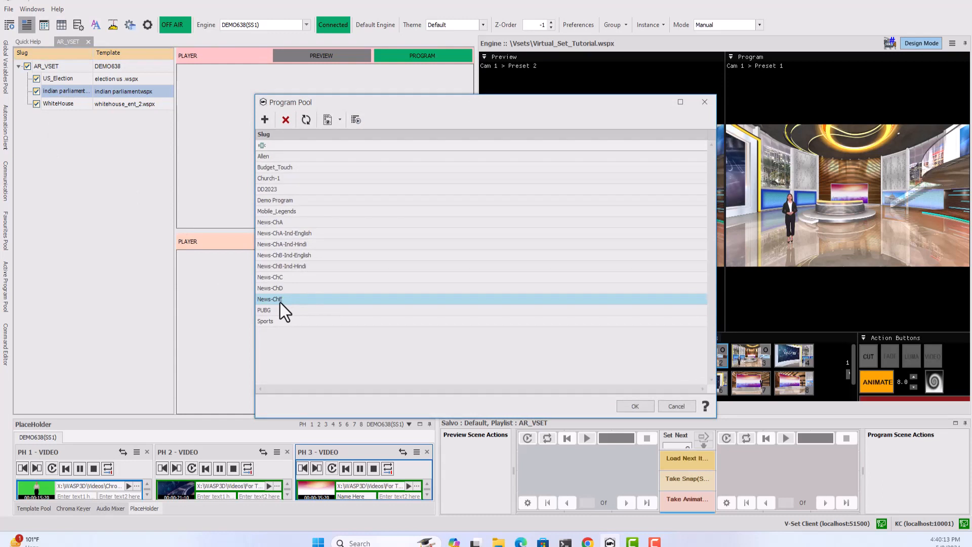
{"action": "left_click", "coordinate": [645, 409]}
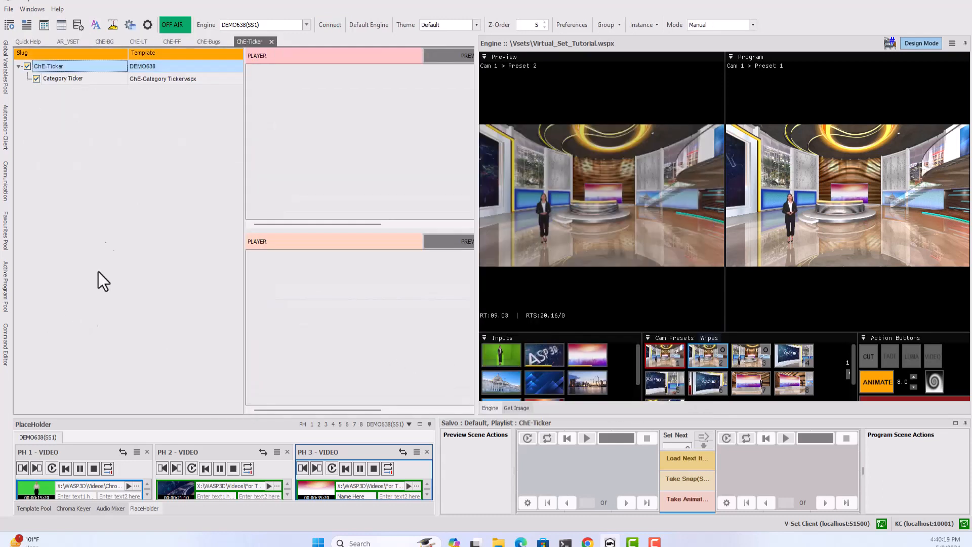
{"action": "left_click", "coordinate": [135, 42]}
{"action": "left_click", "coordinate": [64, 80]}
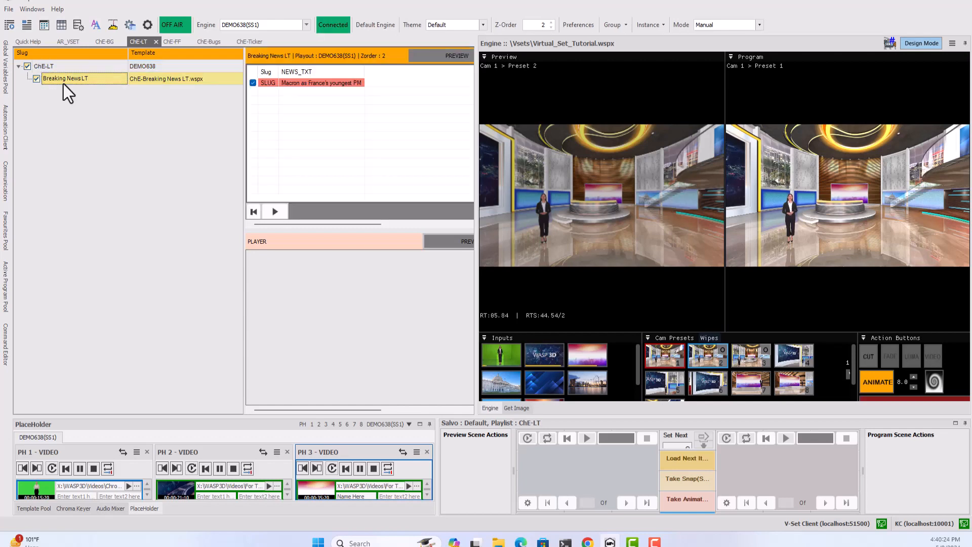
{"action": "left_click", "coordinate": [171, 42]}
{"action": "left_click", "coordinate": [70, 91]}
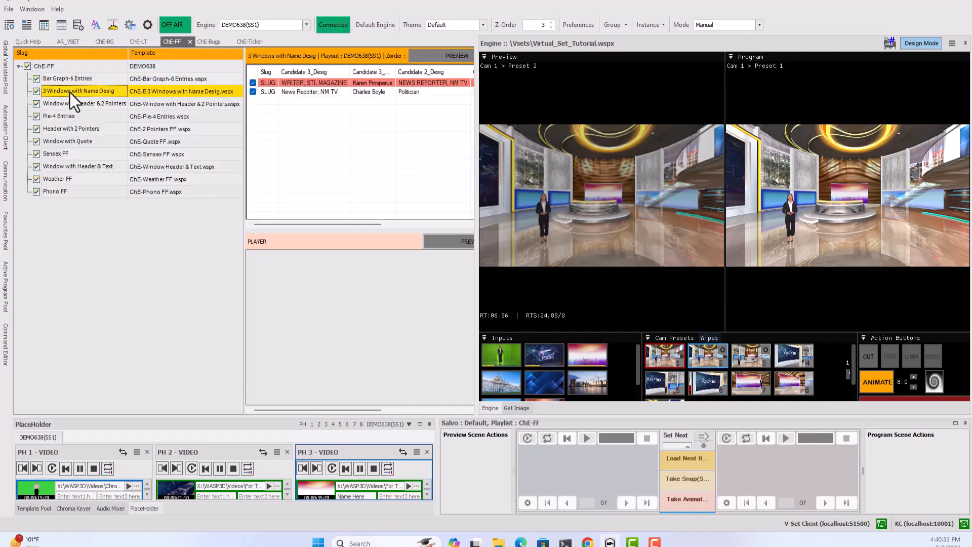
- Enlarge the Breaking News LT player in the ChE-LT playlist and play the graphic on program
{"action": "left_click", "coordinate": [135, 43]}
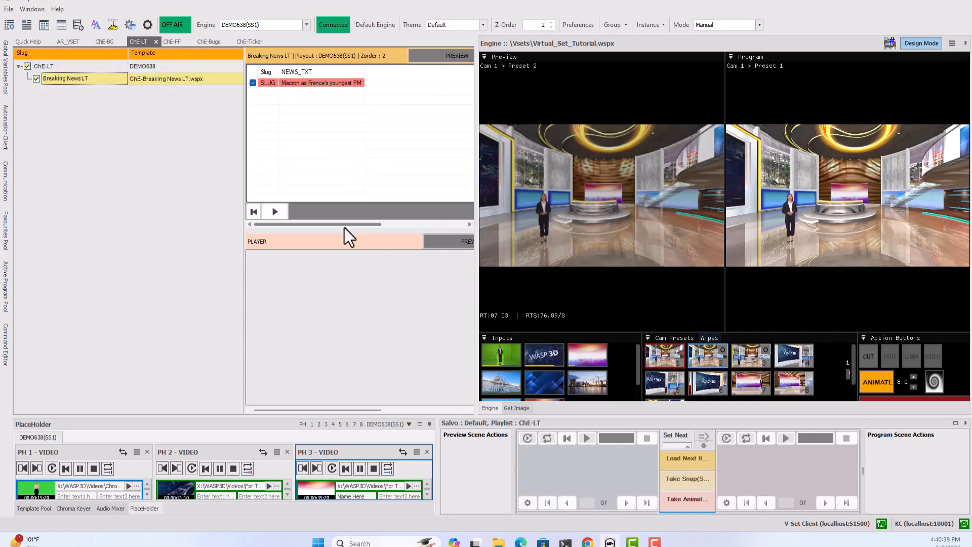
{"action": "left_click_drag", "start_coordinate": [344, 229], "coordinate": [287, 301]}
{"action": "key", "text": "F9"}
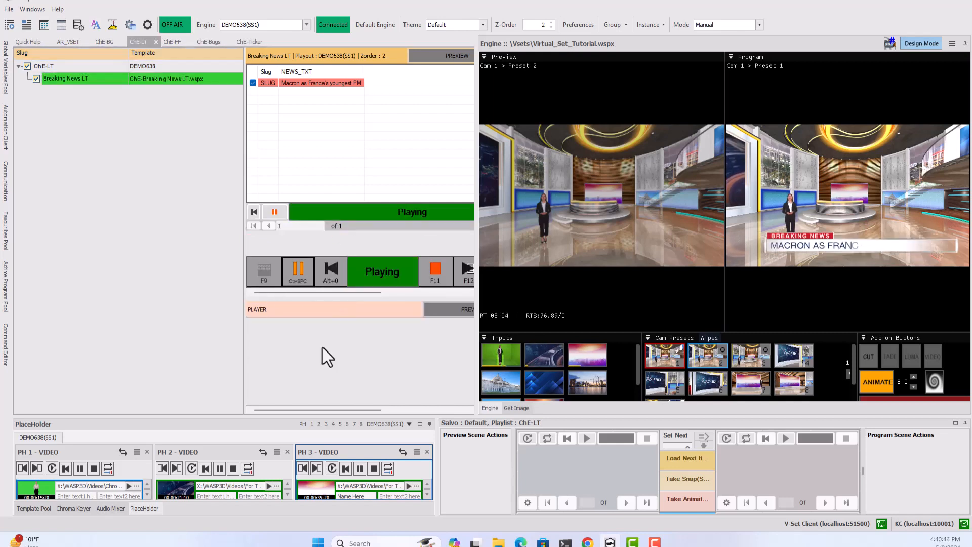
- Enlarge the 3 Windows with Name Desig player in ChE-FF, play the graphic on program and open the instance for editing
{"action": "left_click", "coordinate": [171, 42]}
{"action": "left_click_drag", "start_coordinate": [333, 229], "coordinate": [336, 288]}
{"action": "left_click", "coordinate": [296, 264]}
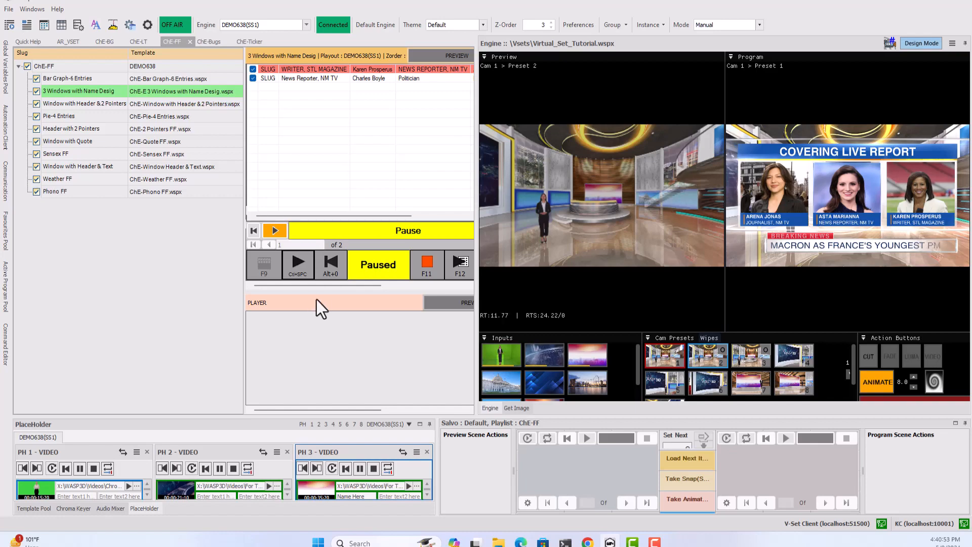
{"action": "left_click_drag", "start_coordinate": [327, 285], "coordinate": [428, 294]}
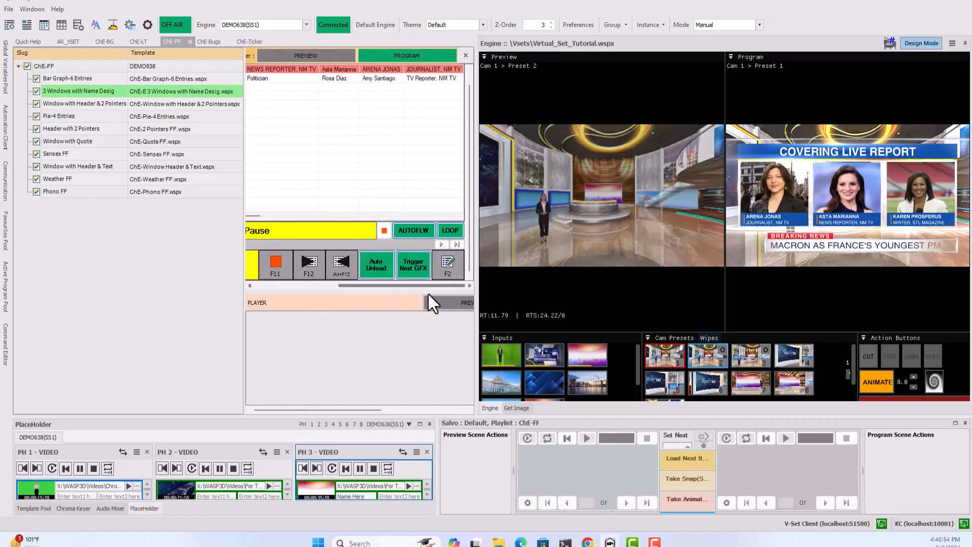
{"action": "left_click", "coordinate": [446, 268]}
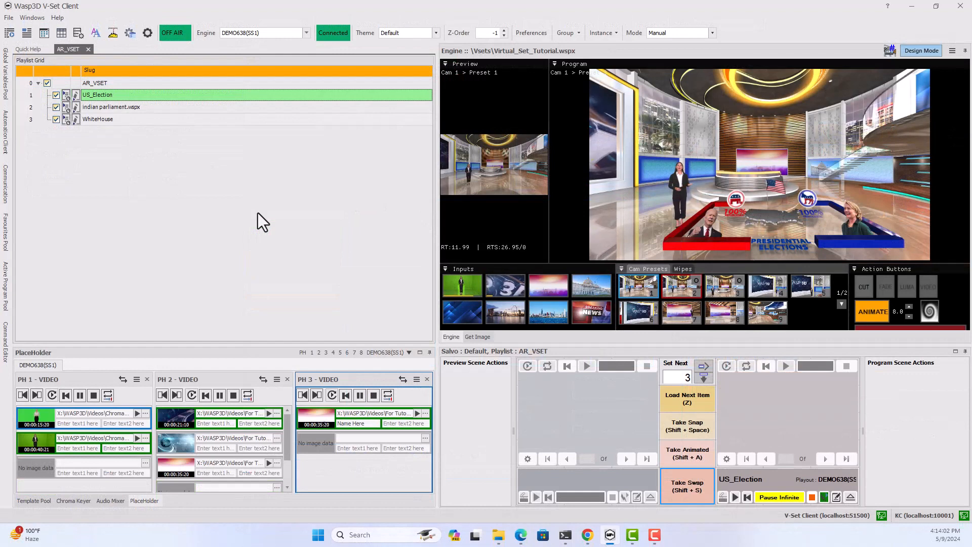
- In the AR_VSET salvo layout, put camera preset 3 in preview and animate the program view to it
{"action": "left_click", "coordinate": [729, 290]}
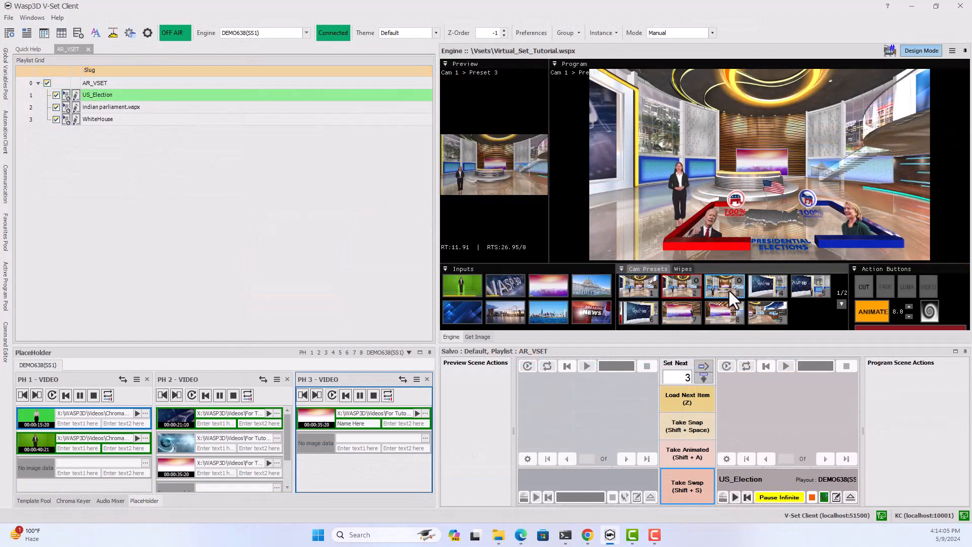
{"action": "left_click", "coordinate": [866, 309]}
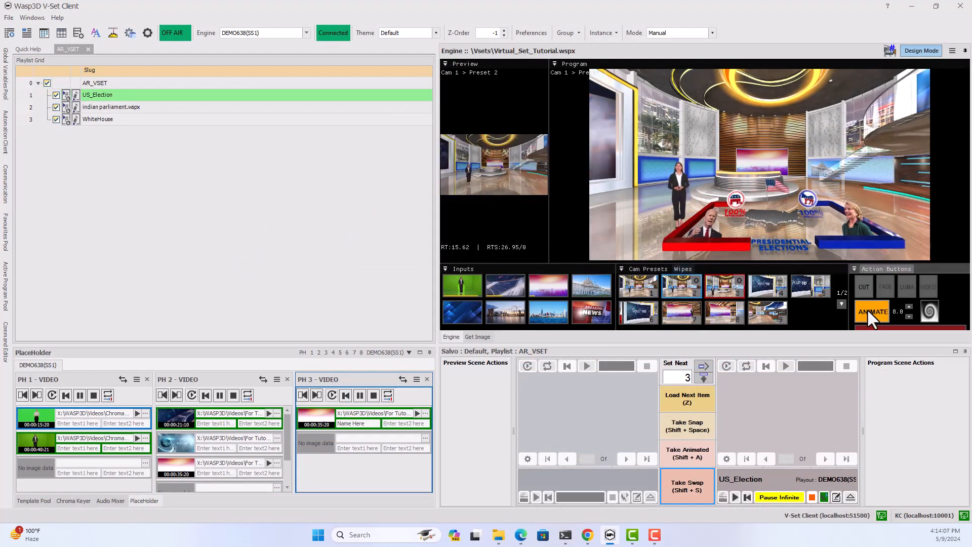